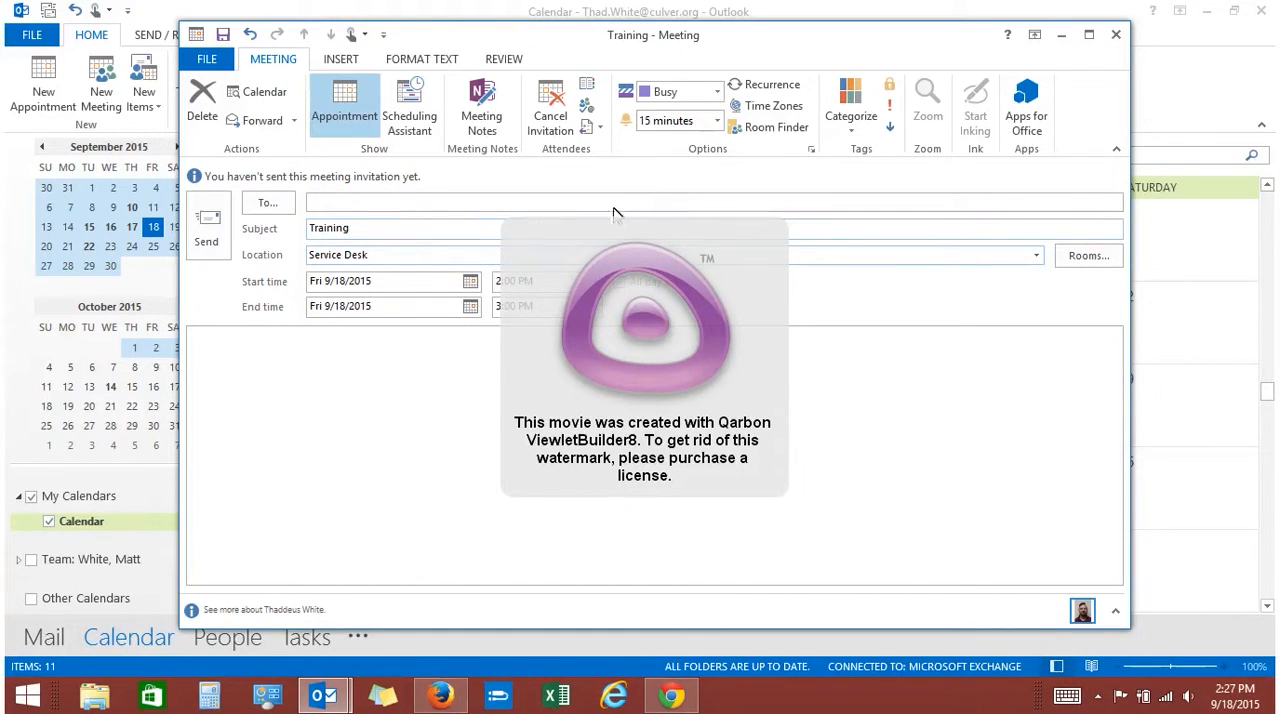
Schedule the meeting for Monday 9/21/2015 from 12:00 PM to 1:00 PM
left_click(470, 284)
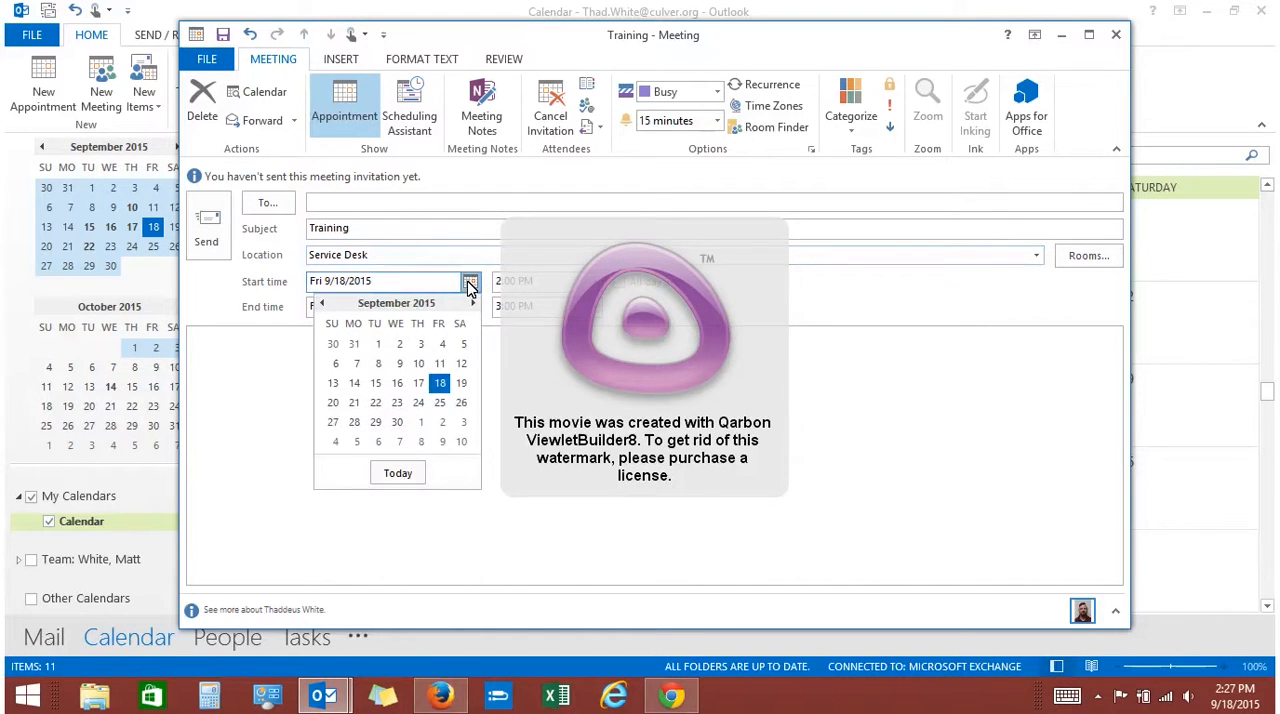
left_click(354, 402)
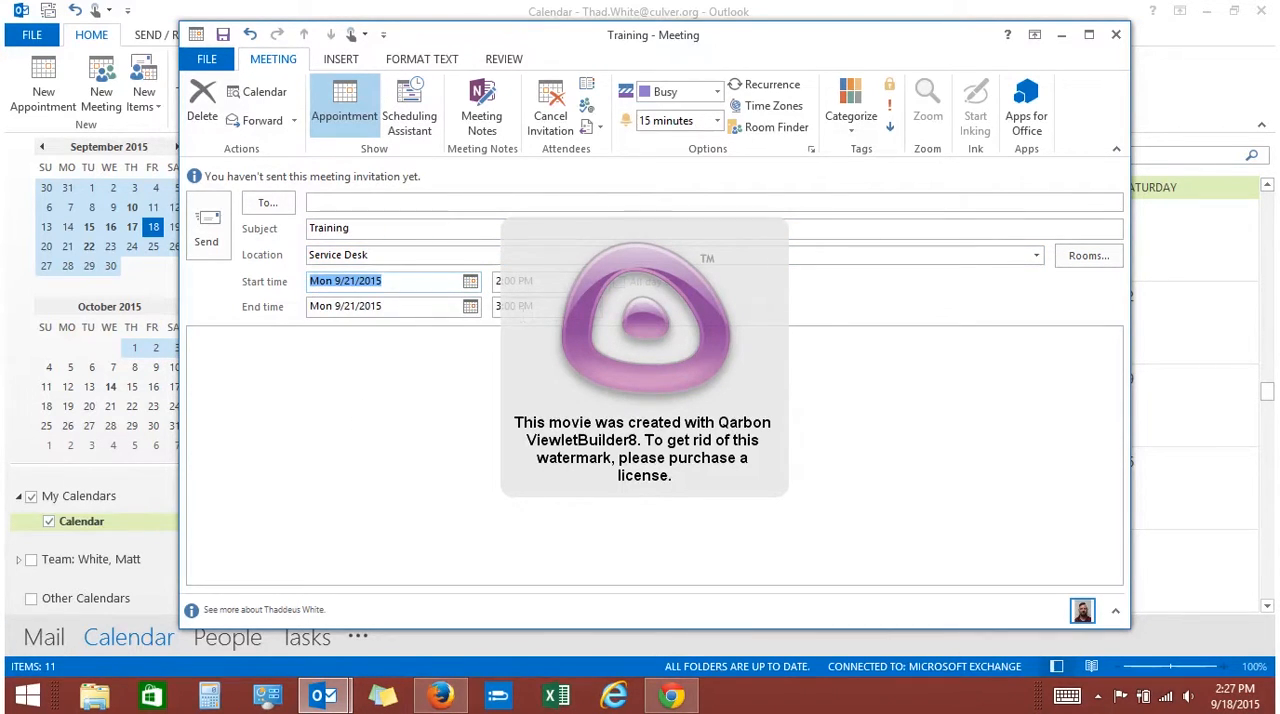
left_click(602, 288)
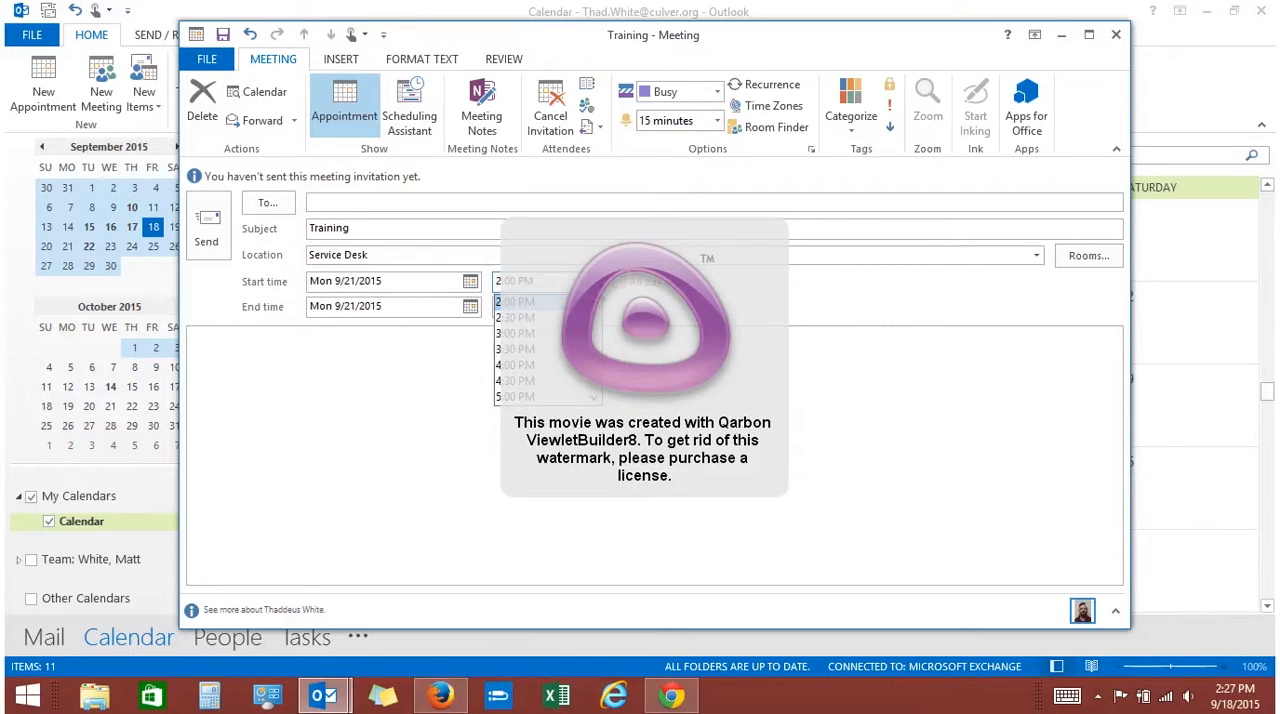
left_click(596, 305)
left_click(596, 305)
left_click(596, 305)
left_click(596, 305)
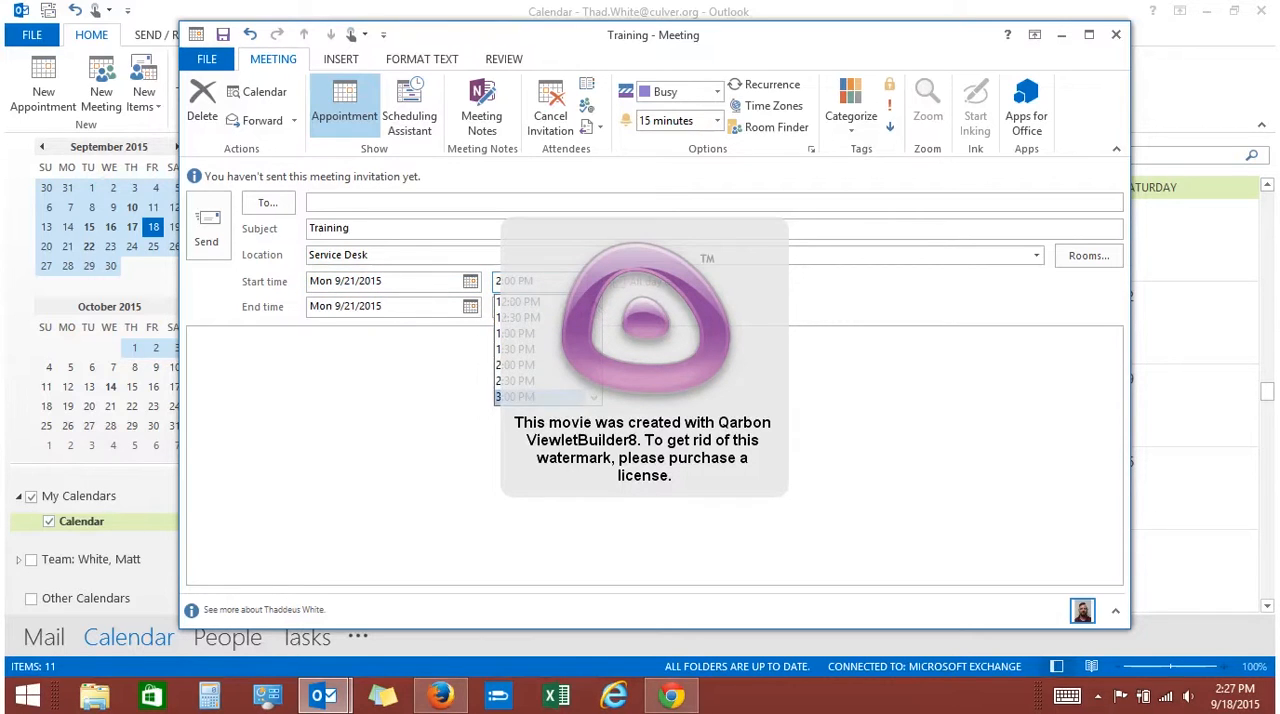
left_click(530, 304)
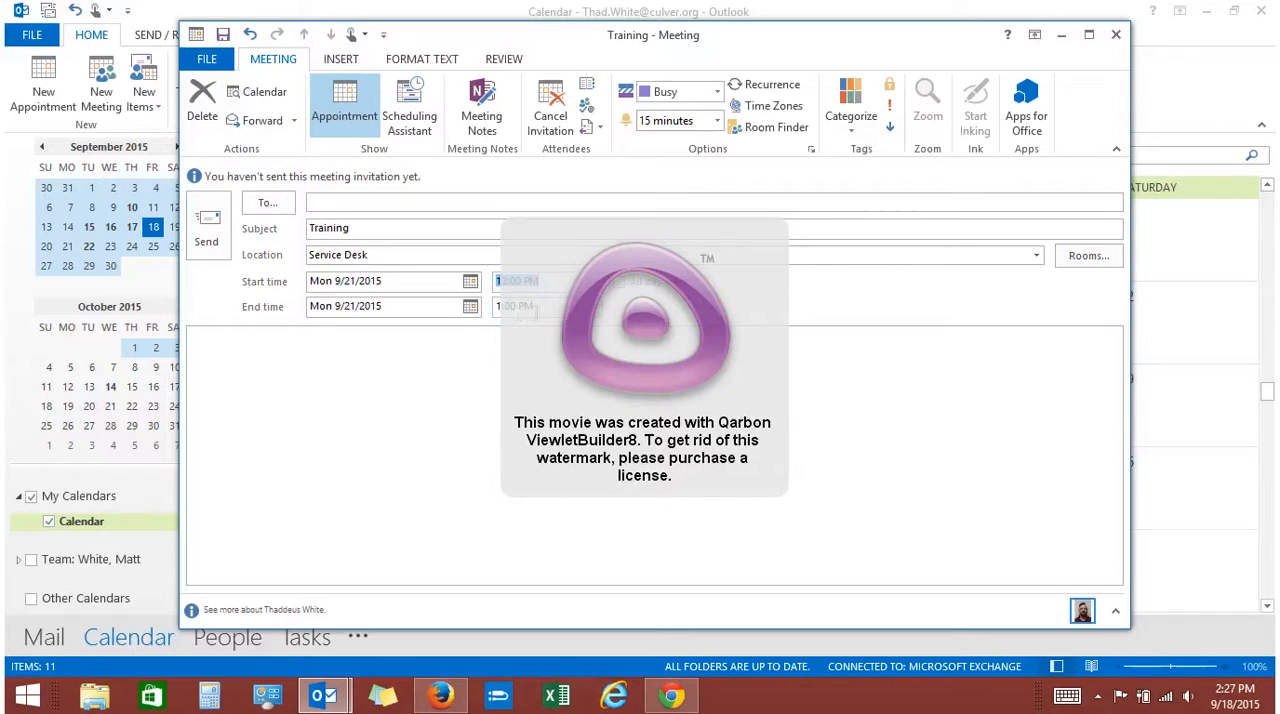
key("Right")
left_click(589, 306)
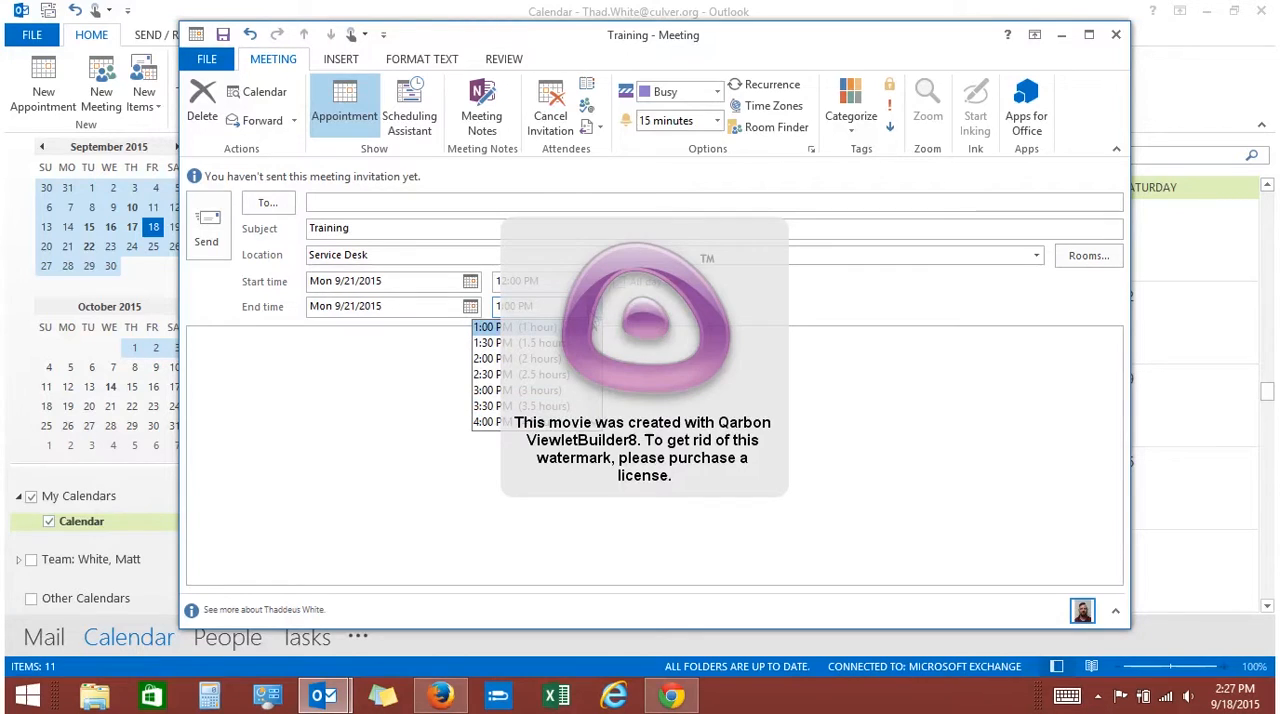
left_click(712, 323)
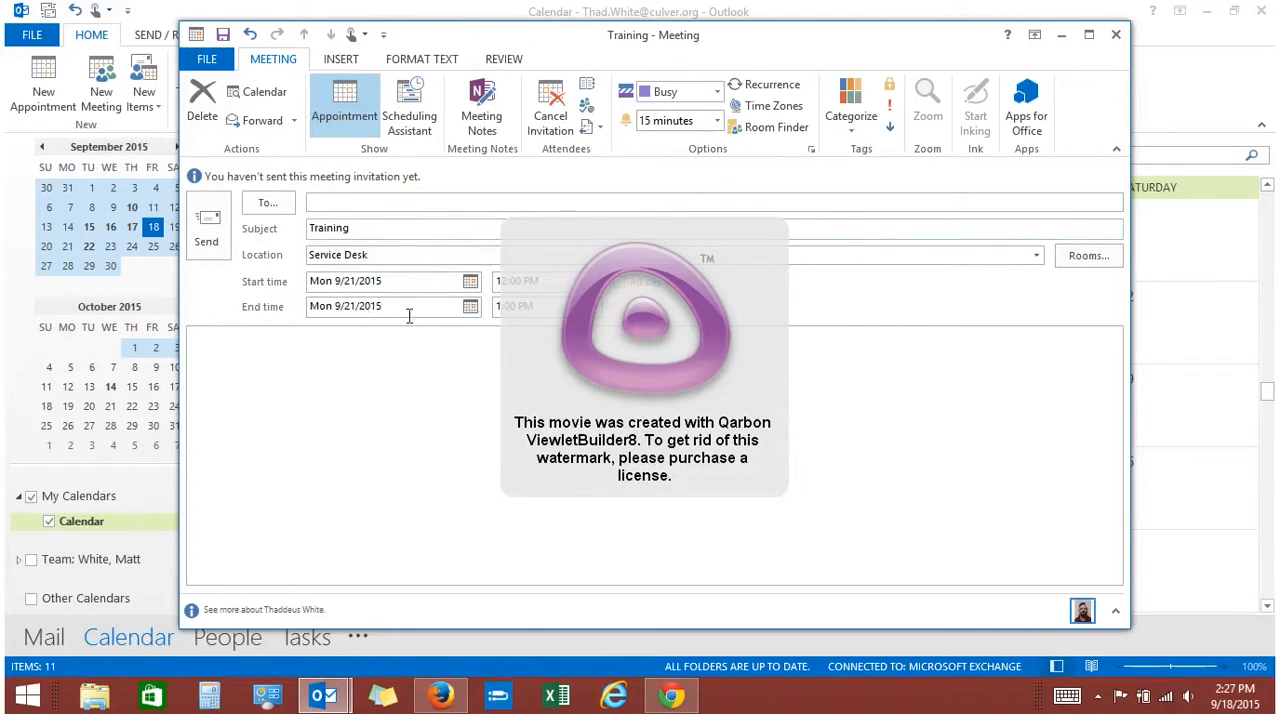
Write "Don't forget laptops and chargers." in the body of the meeting invitation
left_click(323, 339)
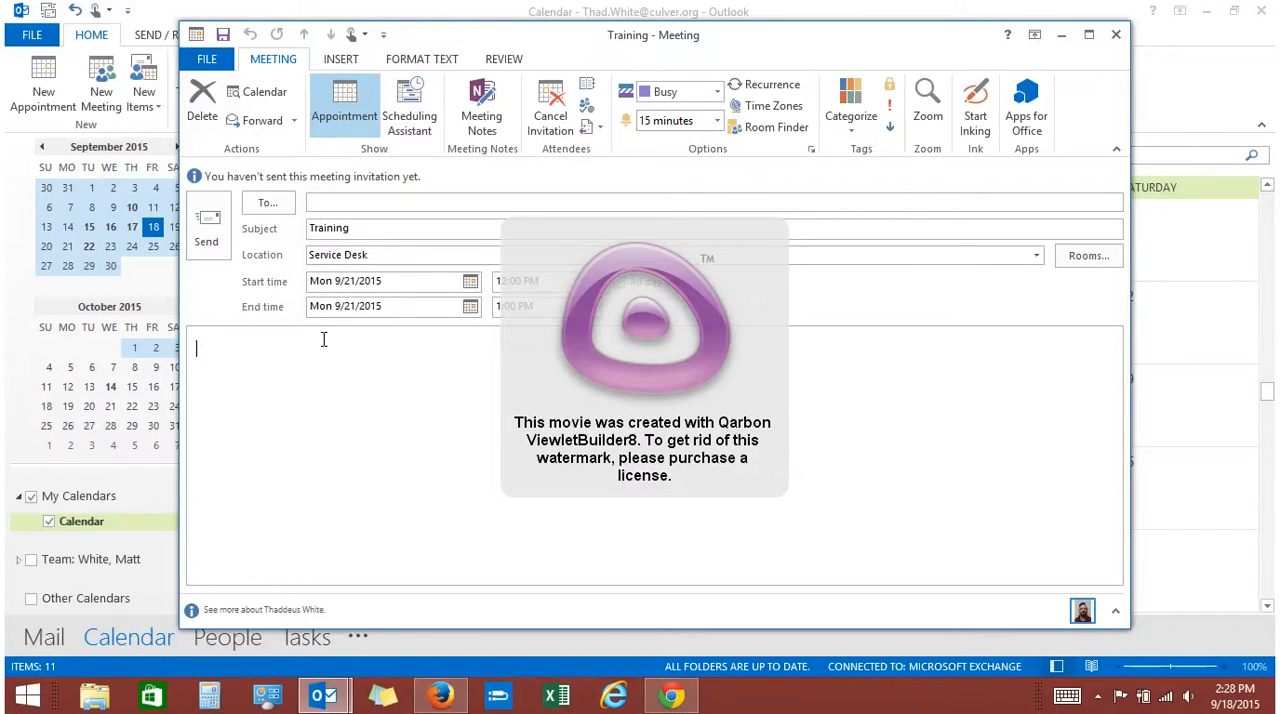
type("Don't forget")
type(" laptop")
key("BackSpace")
key("BackSpace")
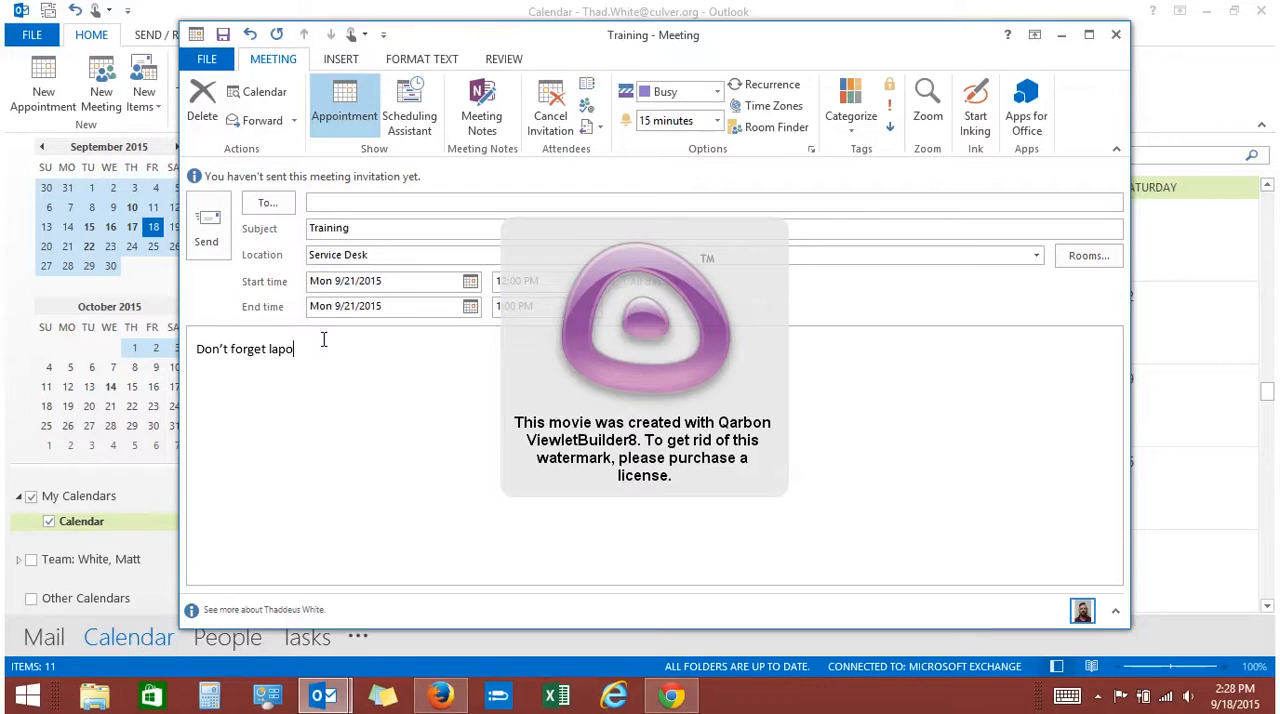
type("ops and charg")
Keep the meeting shown as Busy and set its reminder to 30 minutes
left_click(719, 92)
left_click(680, 180)
left_click(719, 121)
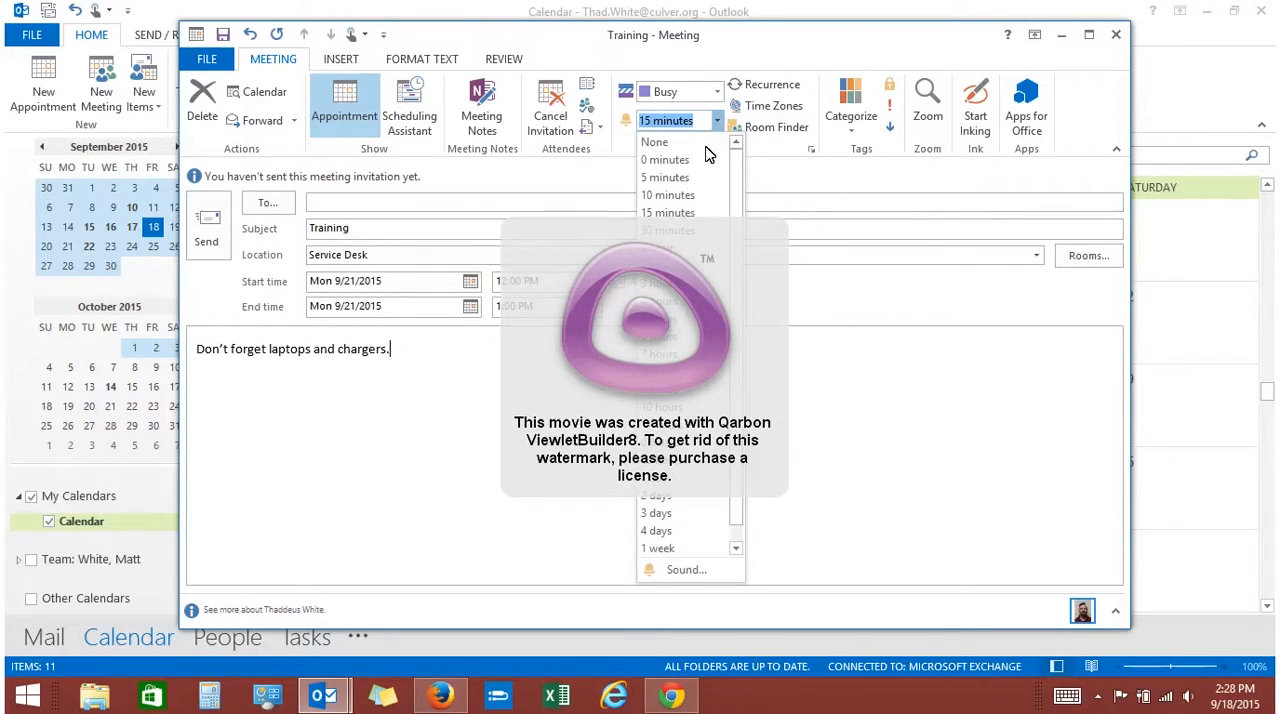
left_click(677, 233)
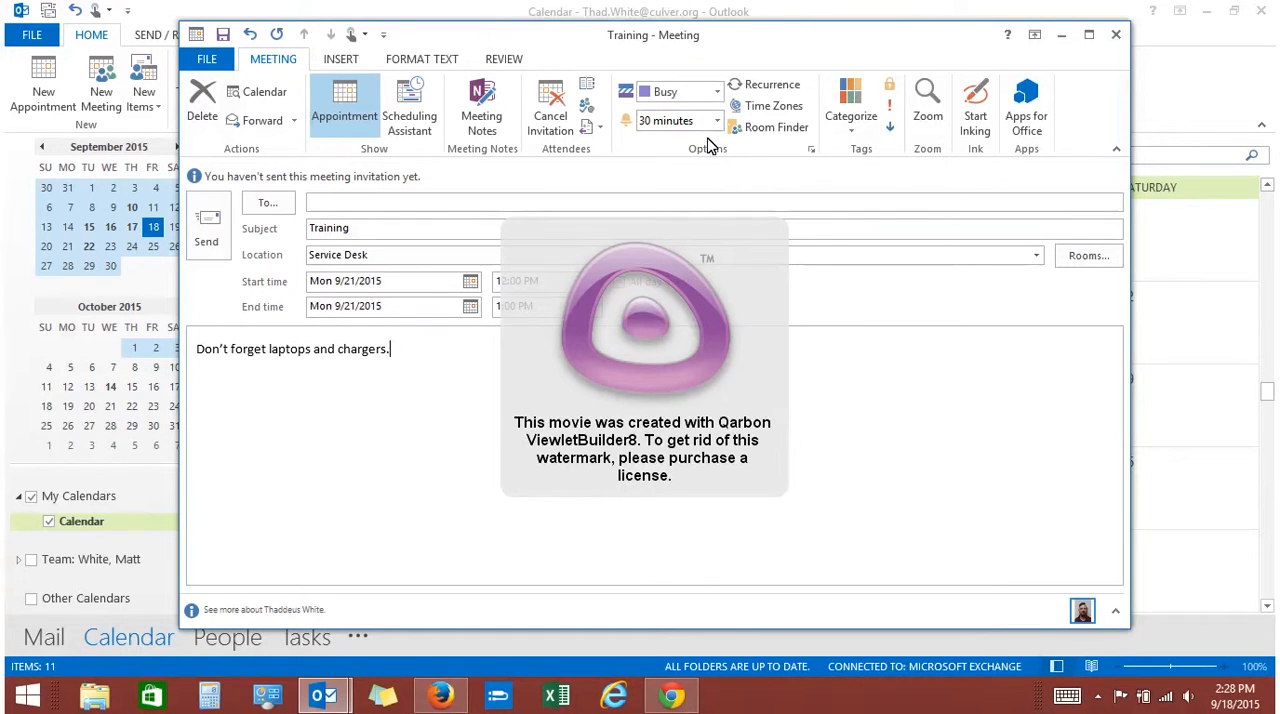
Look at the meeting's recurrence options and the Room Finder without setting a recurrence or a room
left_click(790, 90)
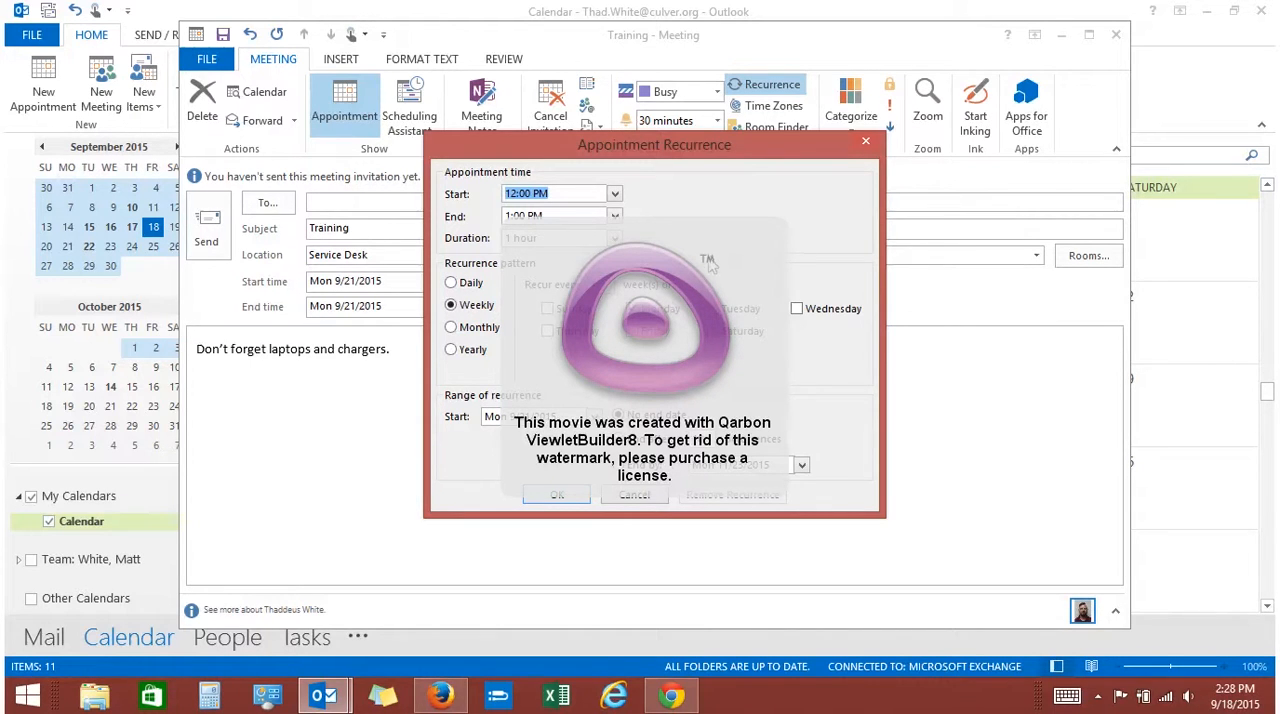
left_click(632, 495)
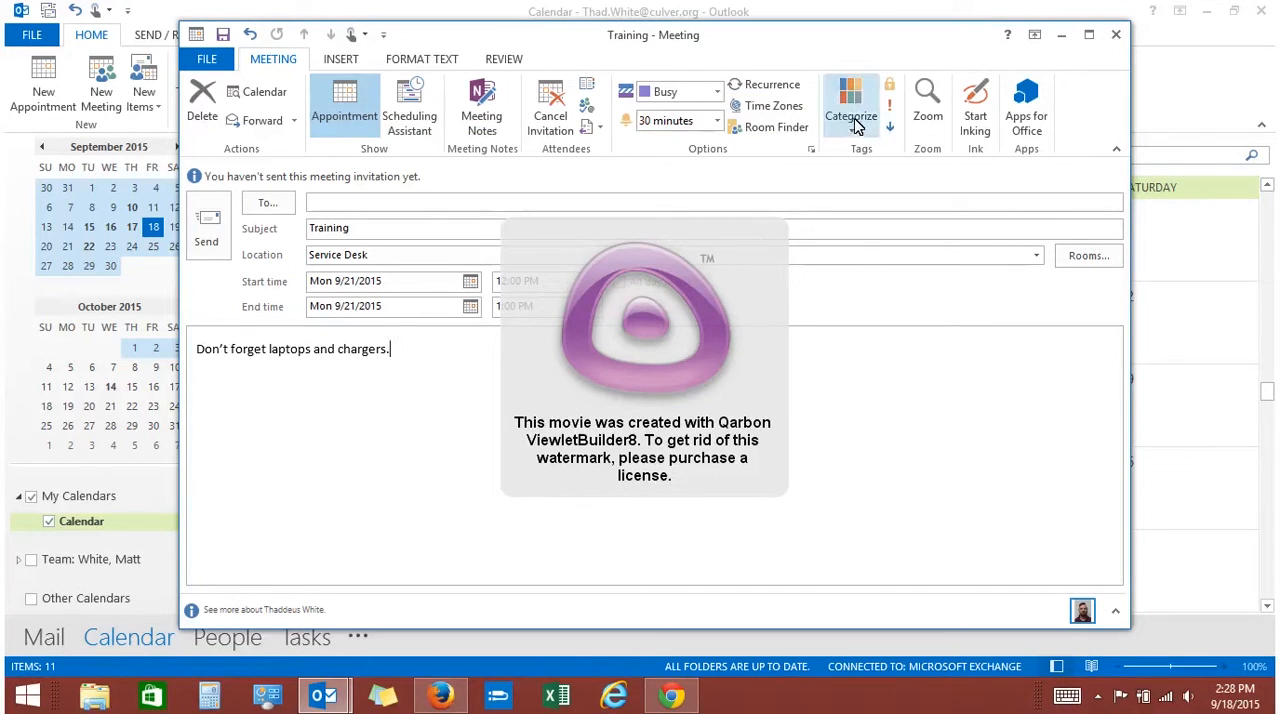
left_click(776, 130)
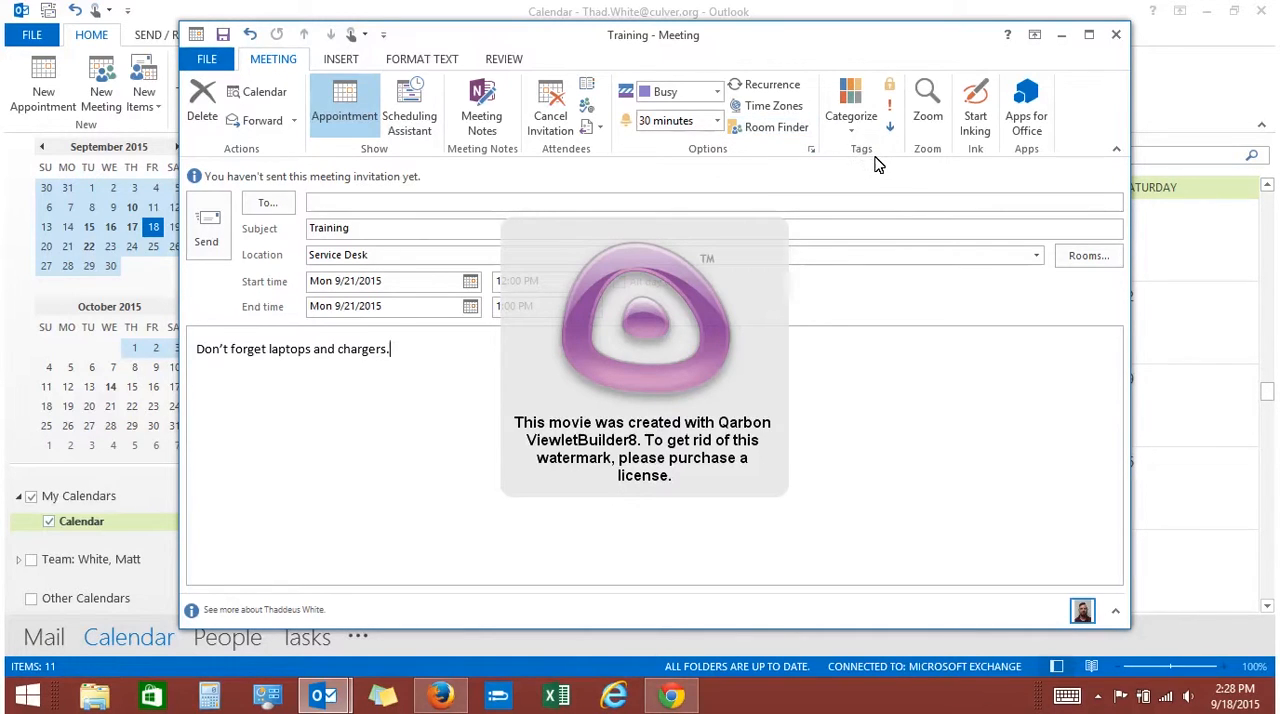
Try to rename the Orange category in the color categories list
left_click(858, 120)
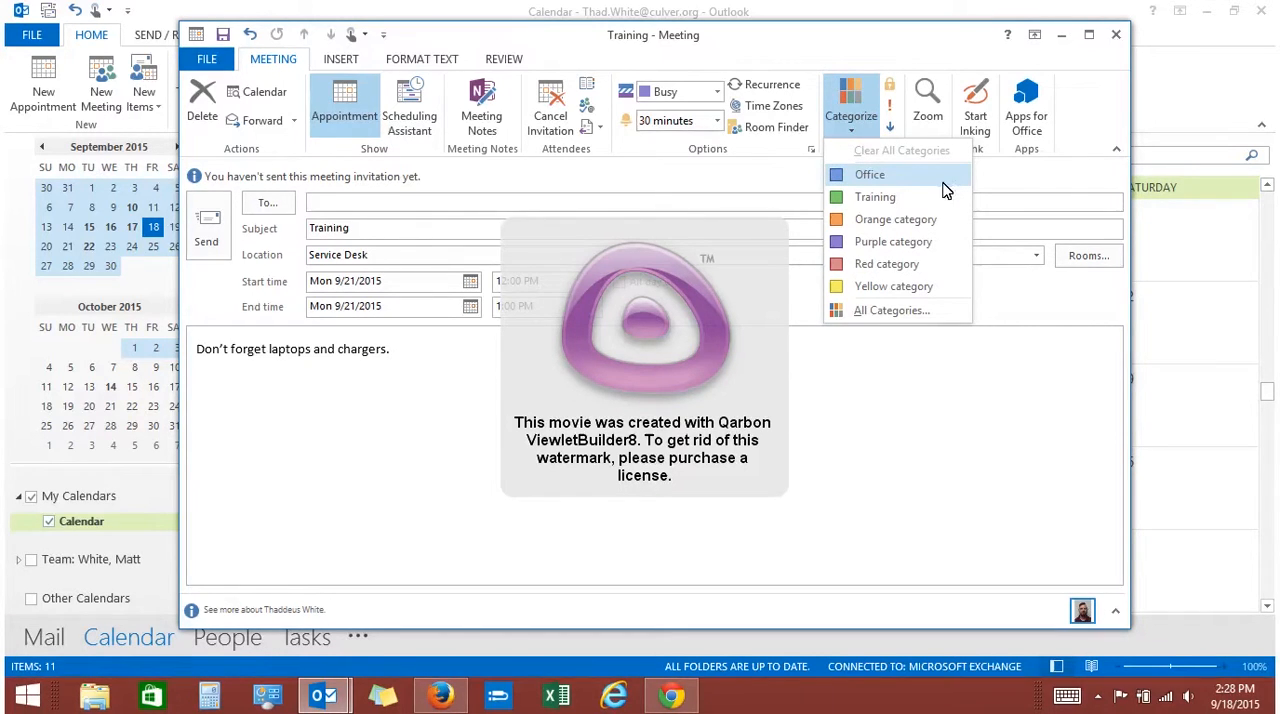
left_click(890, 311)
left_click(531, 278)
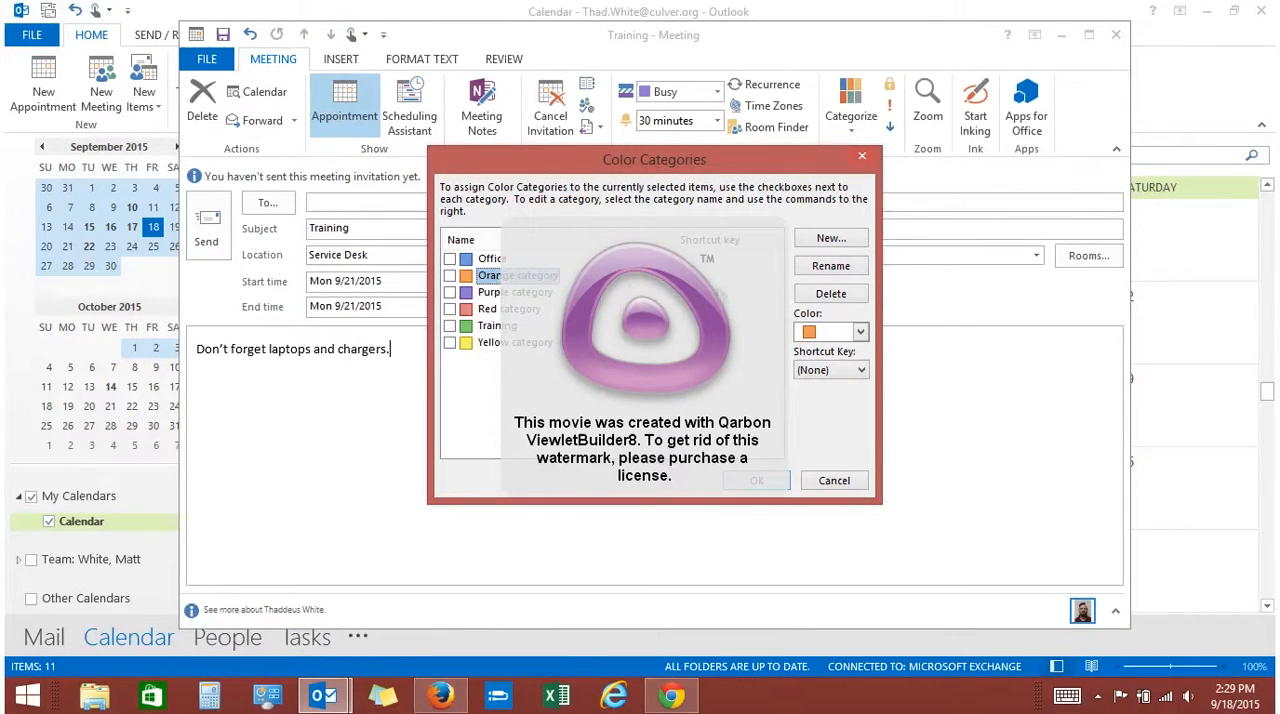
left_click(831, 266)
left_click(830, 481)
Assign the green Training category to the meeting and mark it as high importance
left_click(858, 107)
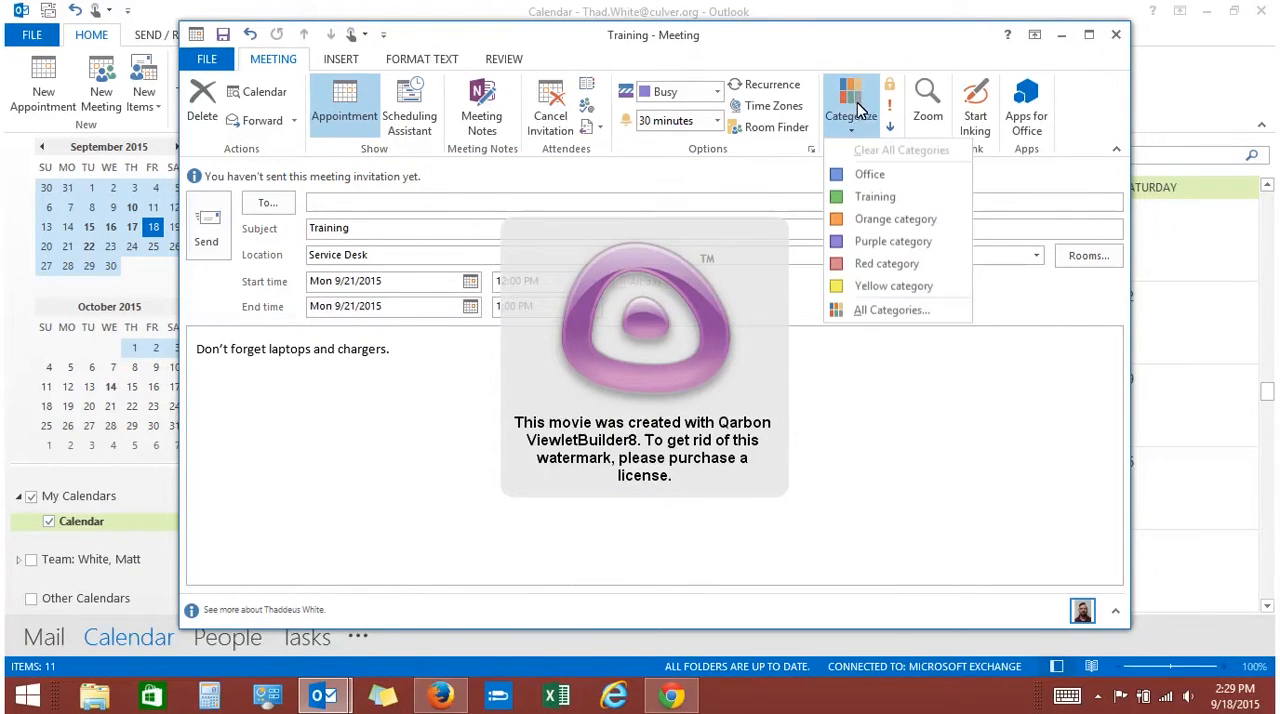
left_click(864, 205)
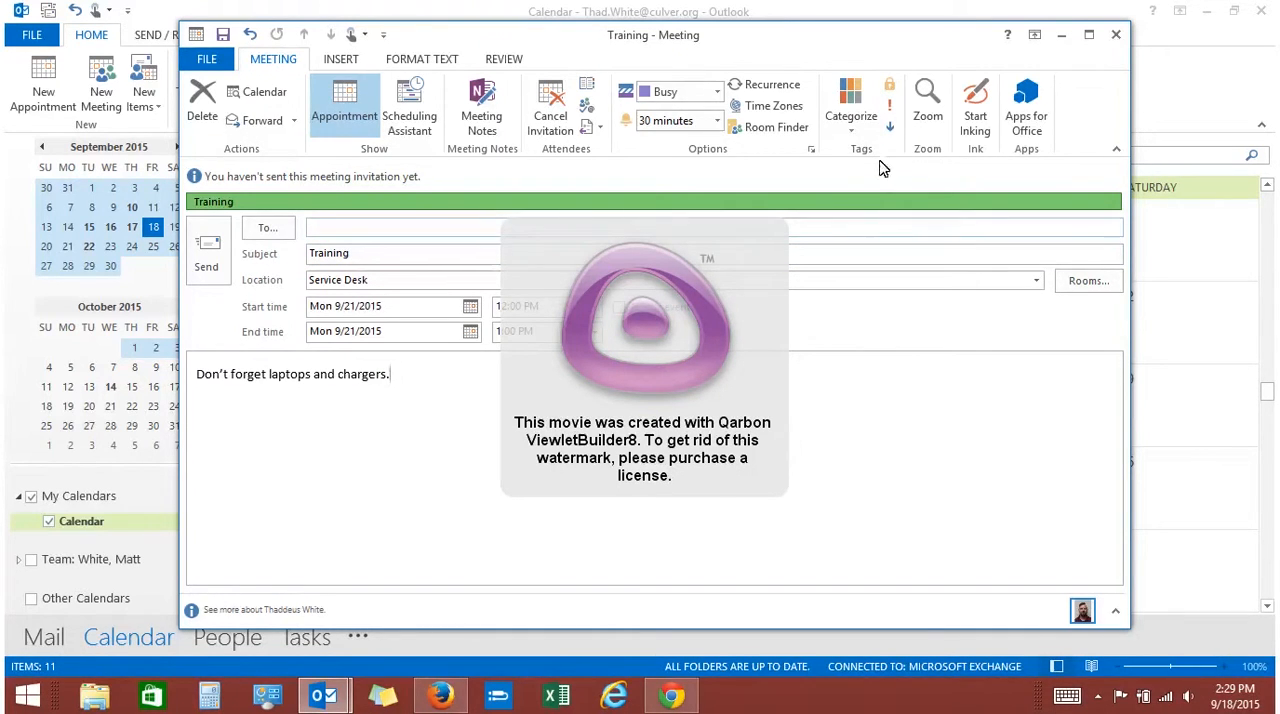
left_click(892, 108)
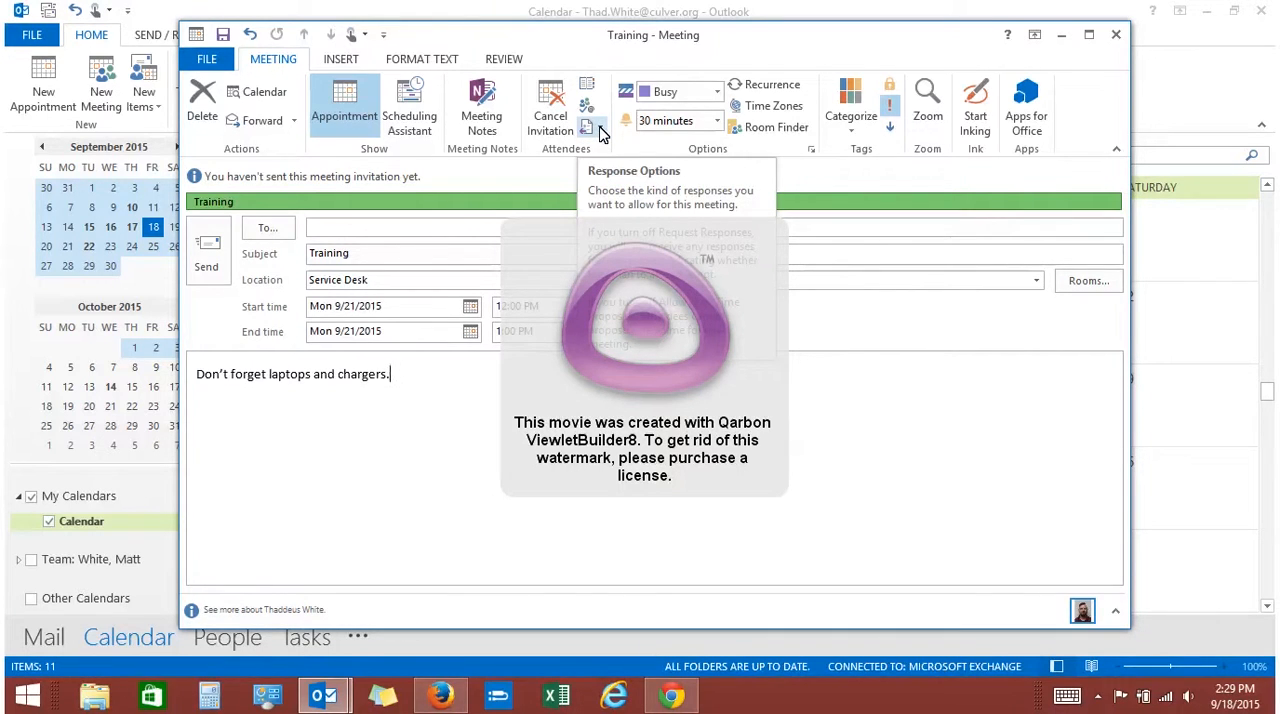
Turn off Request Responses in the attendee response options of the meeting
left_click(600, 130)
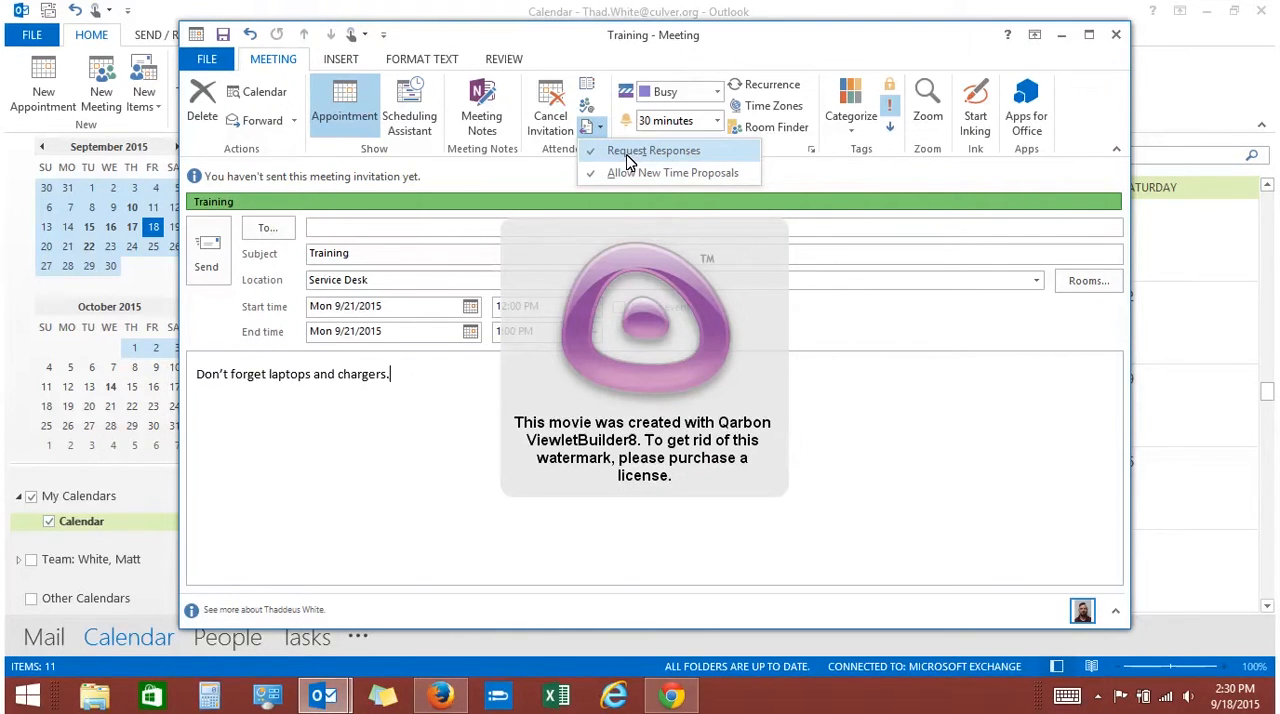
left_click(629, 154)
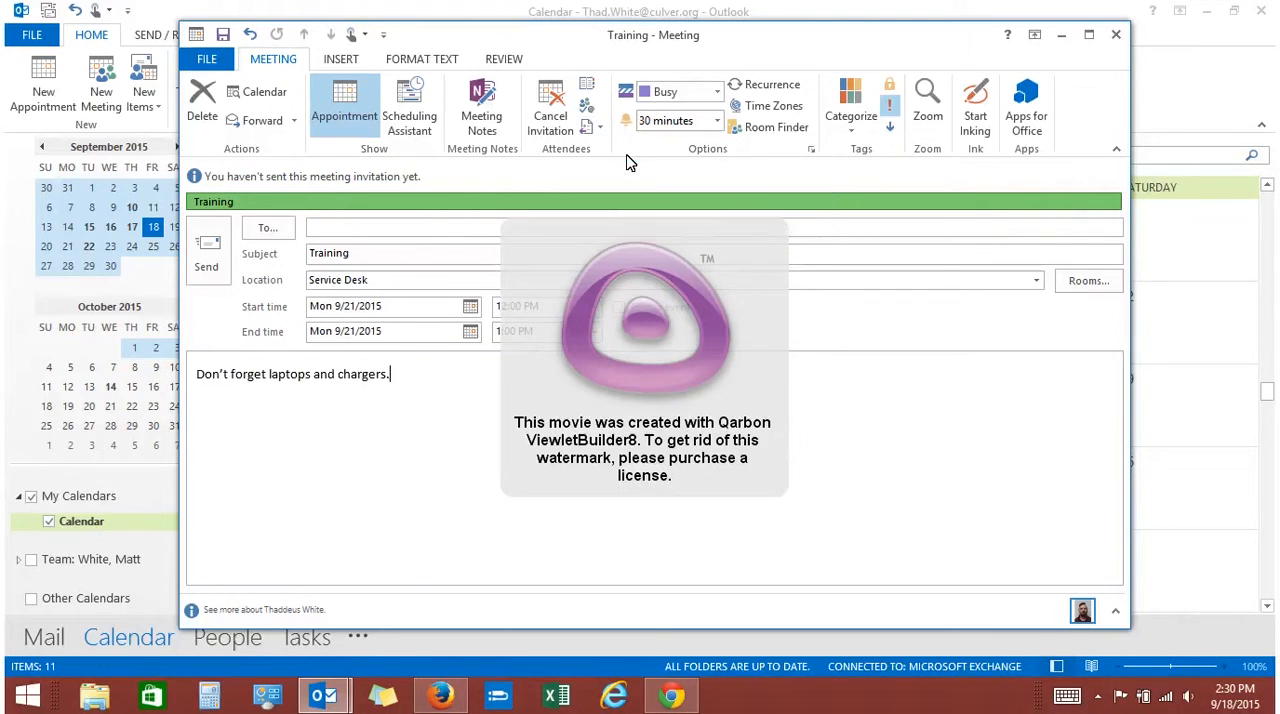
left_click(593, 128)
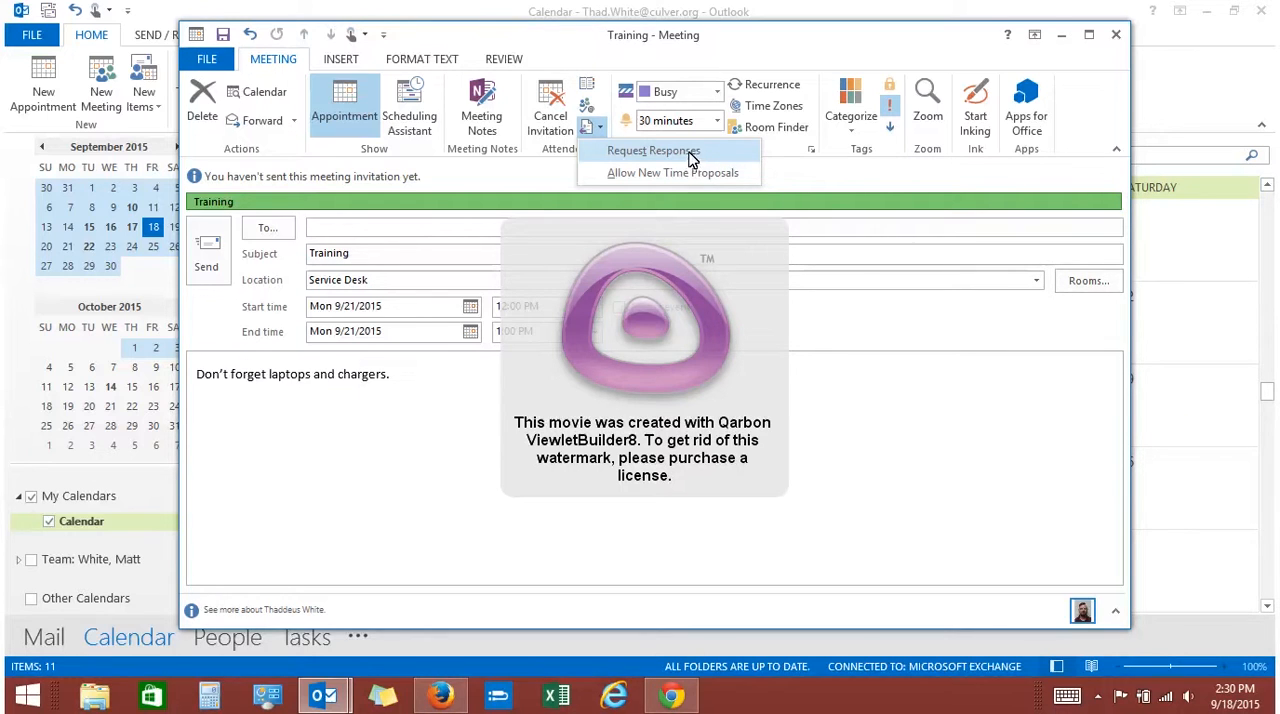
left_click(770, 172)
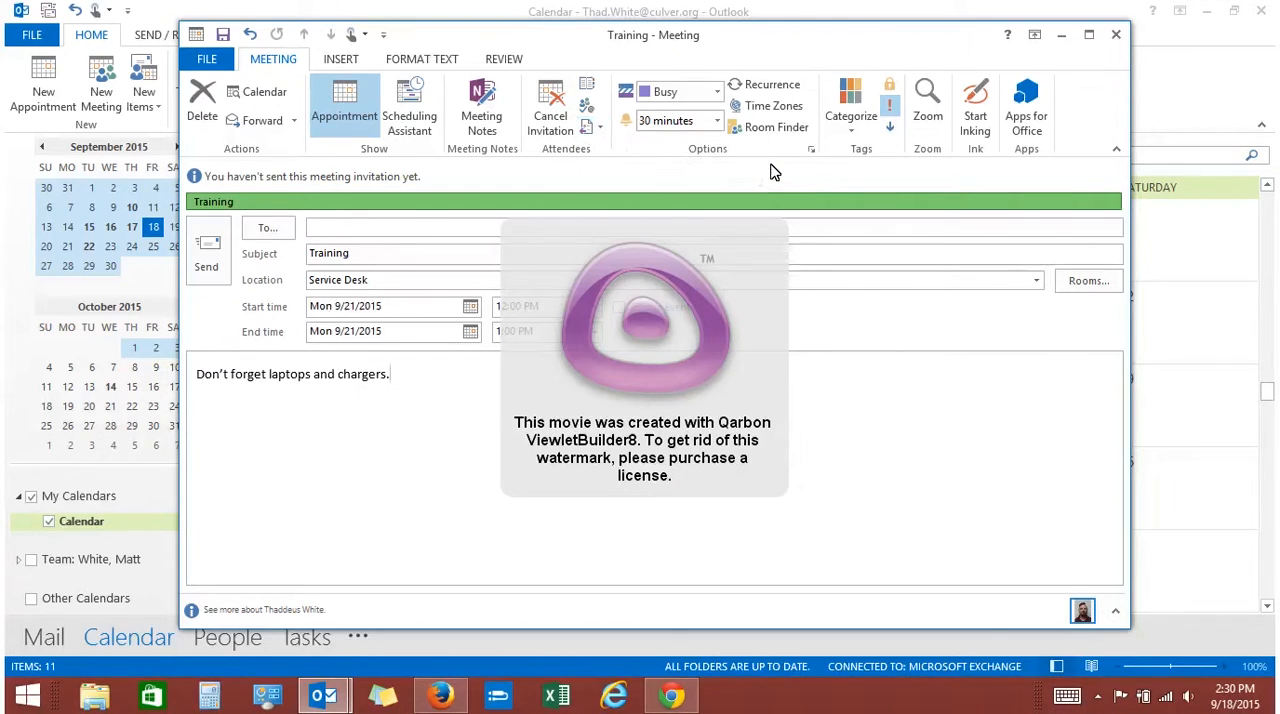
left_click(588, 127)
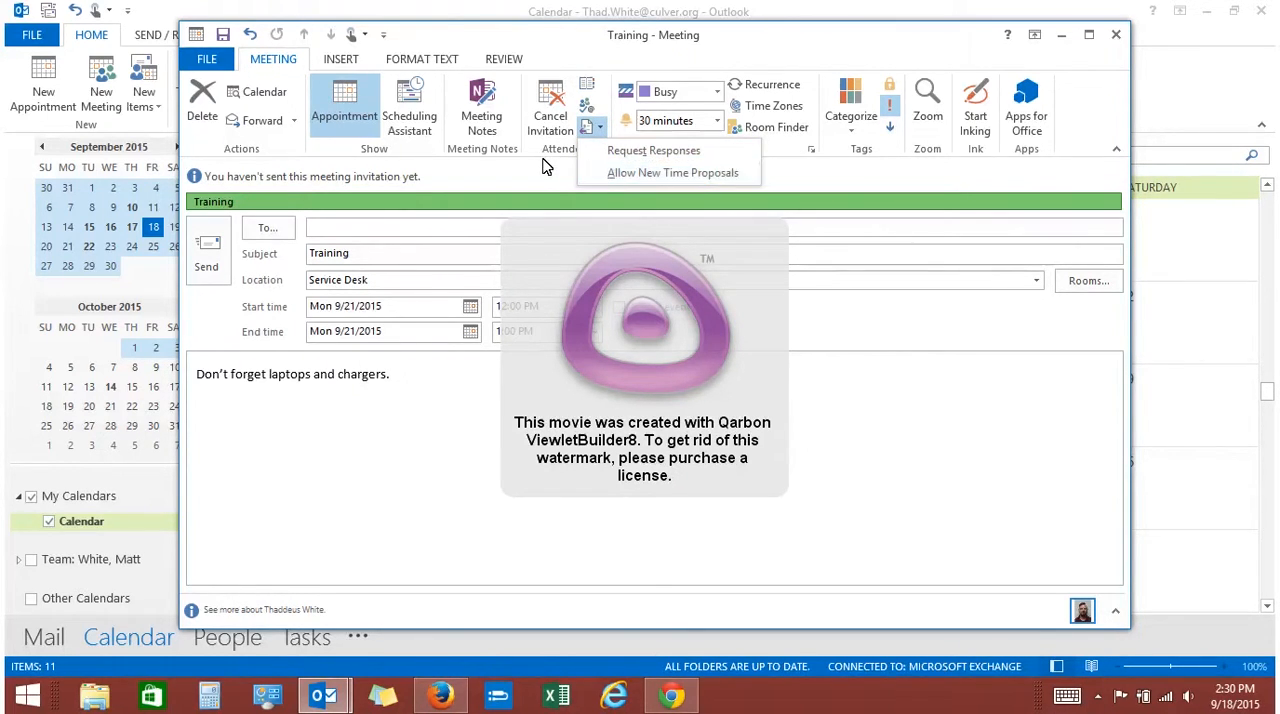
left_click(588, 172)
left_click(598, 127)
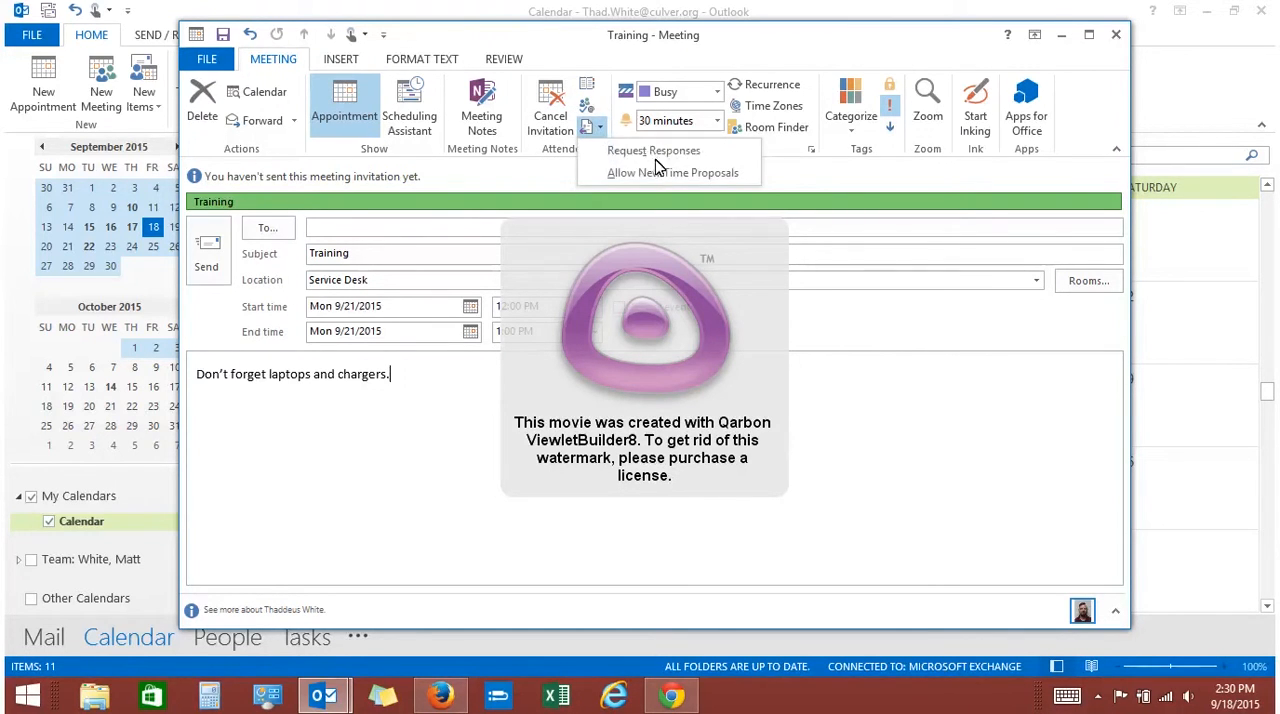
left_click(585, 172)
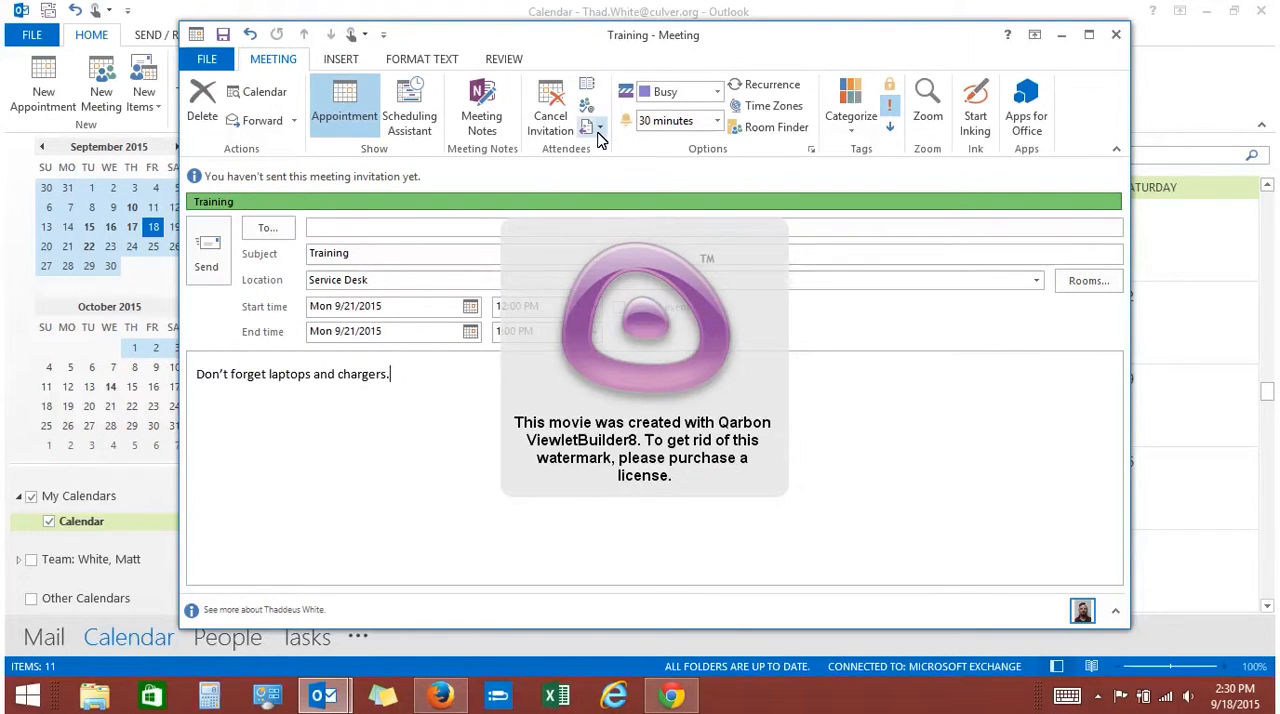
left_click(596, 131)
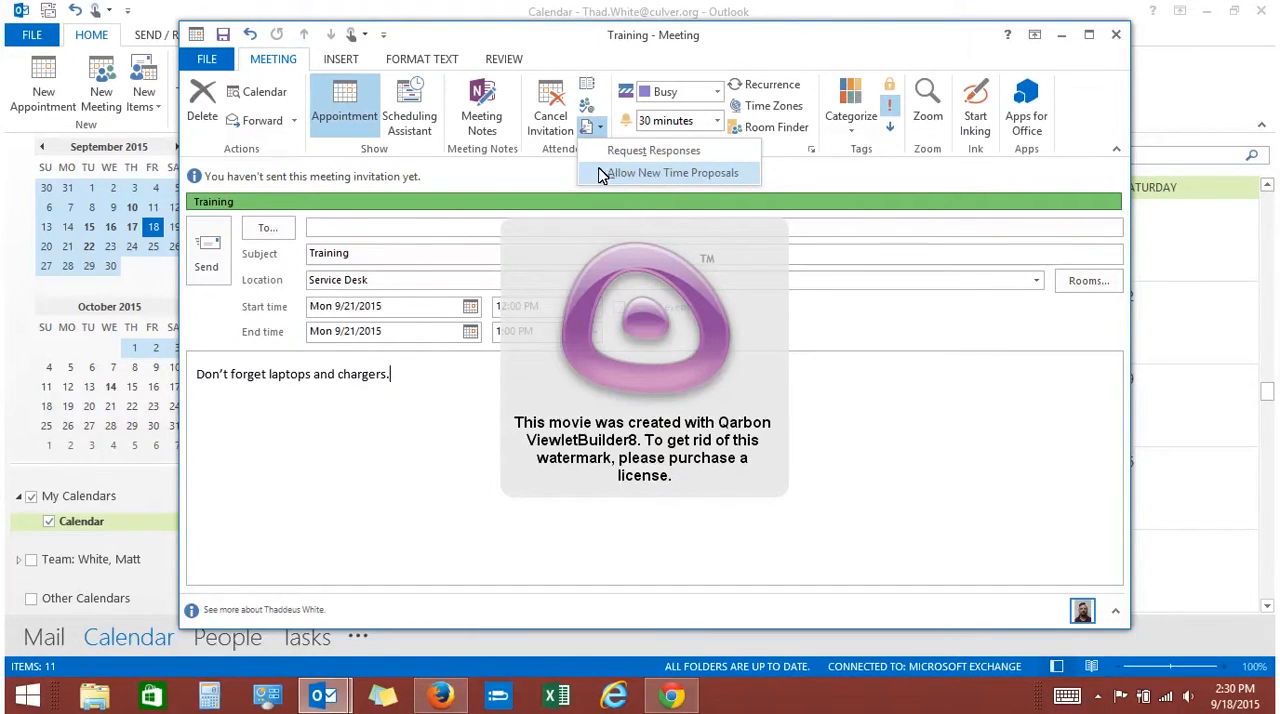
left_click(573, 177)
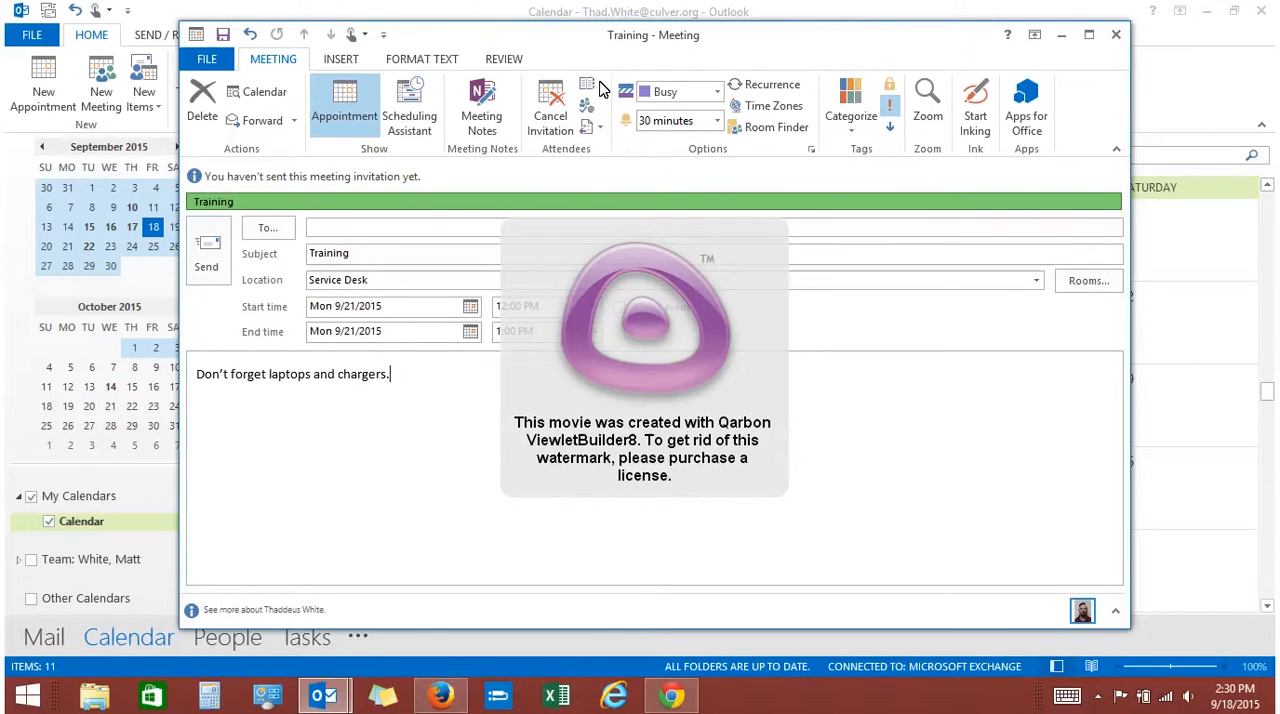
Find the Technology_Services_DG group by searching the address list for "tech" and add it as an optional attendee
left_click(590, 98)
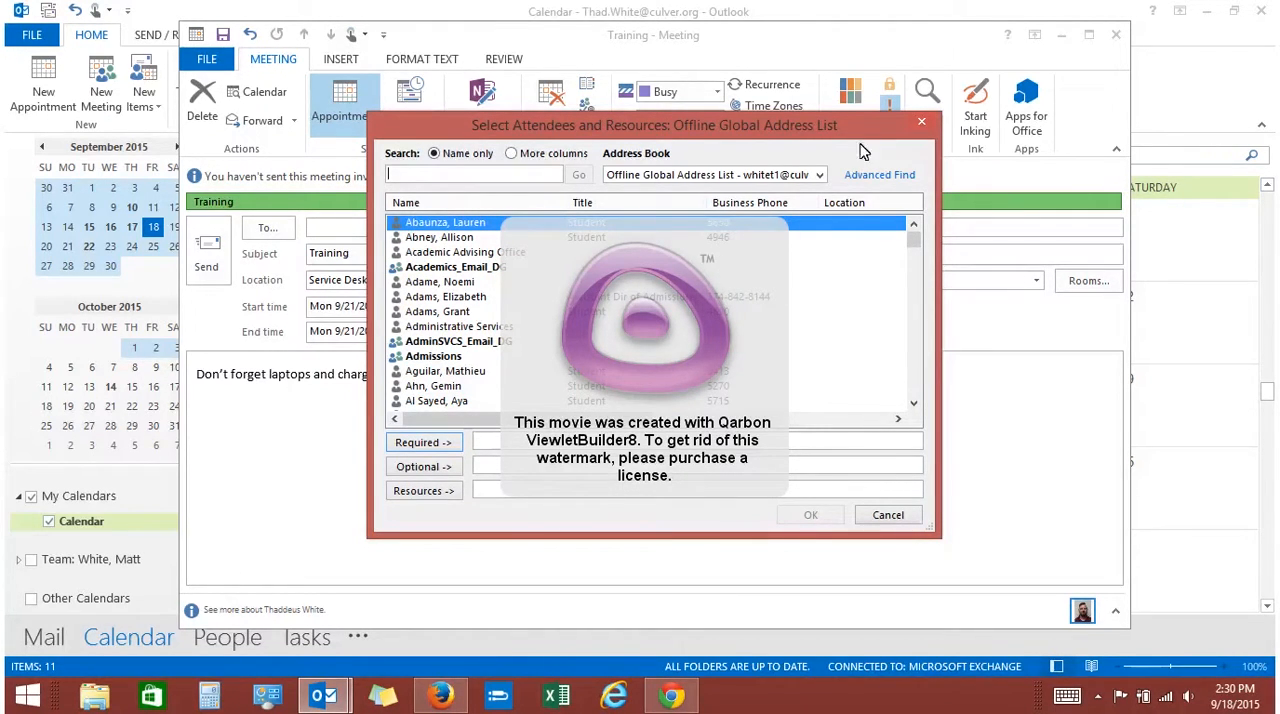
left_click(921, 128)
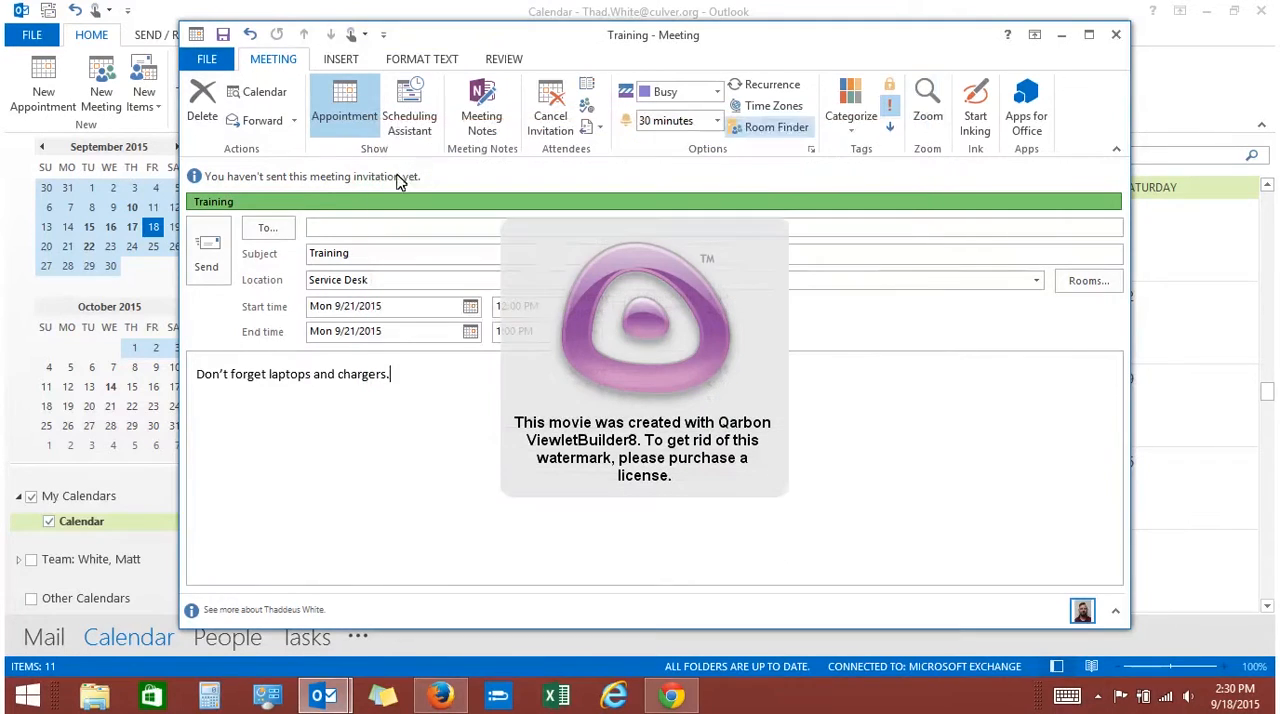
left_click(284, 240)
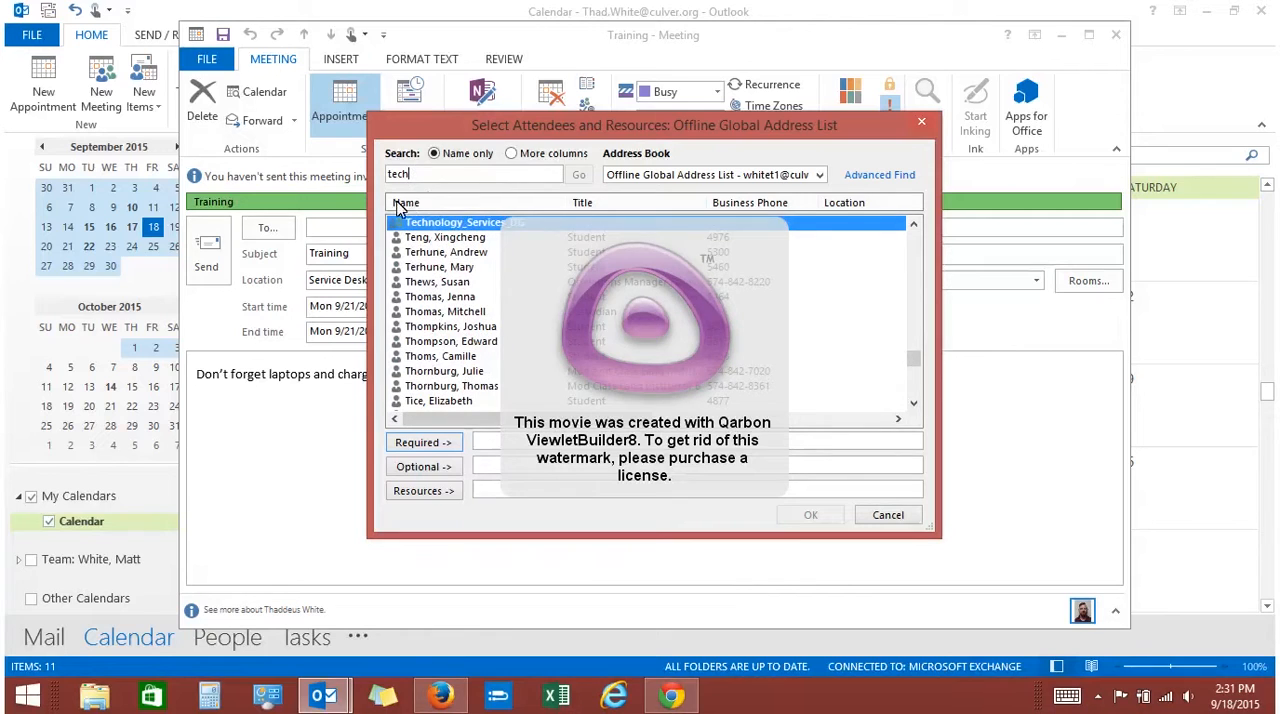
left_click(470, 228)
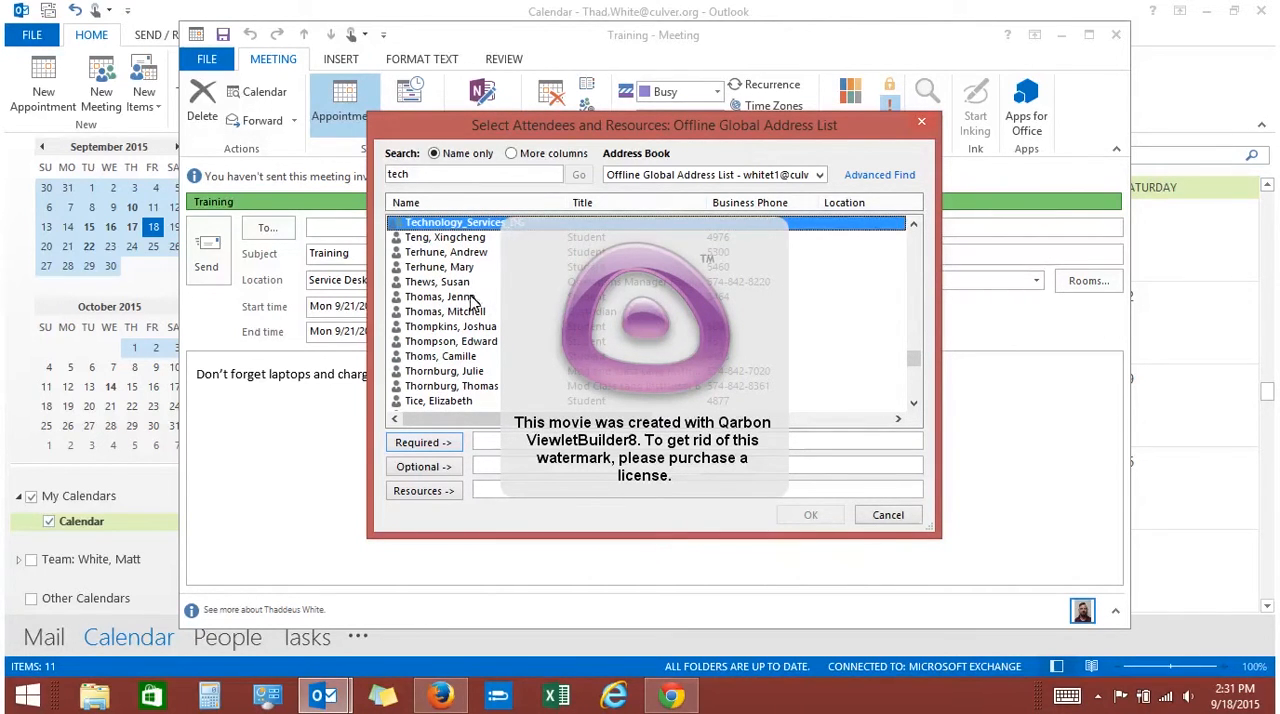
left_click(424, 467)
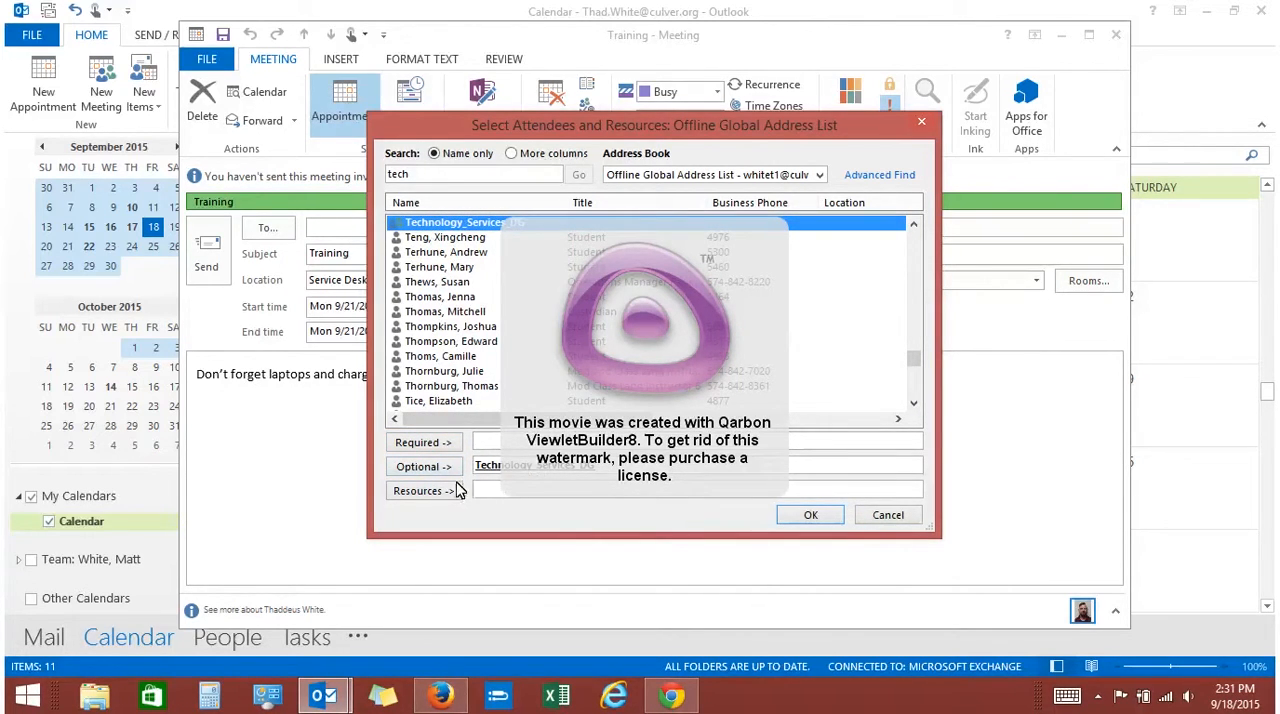
Search the address list by the colleague's last name, add that colleague as a required attendee, and confirm the attendee selection
double_click(423, 173)
type("whi")
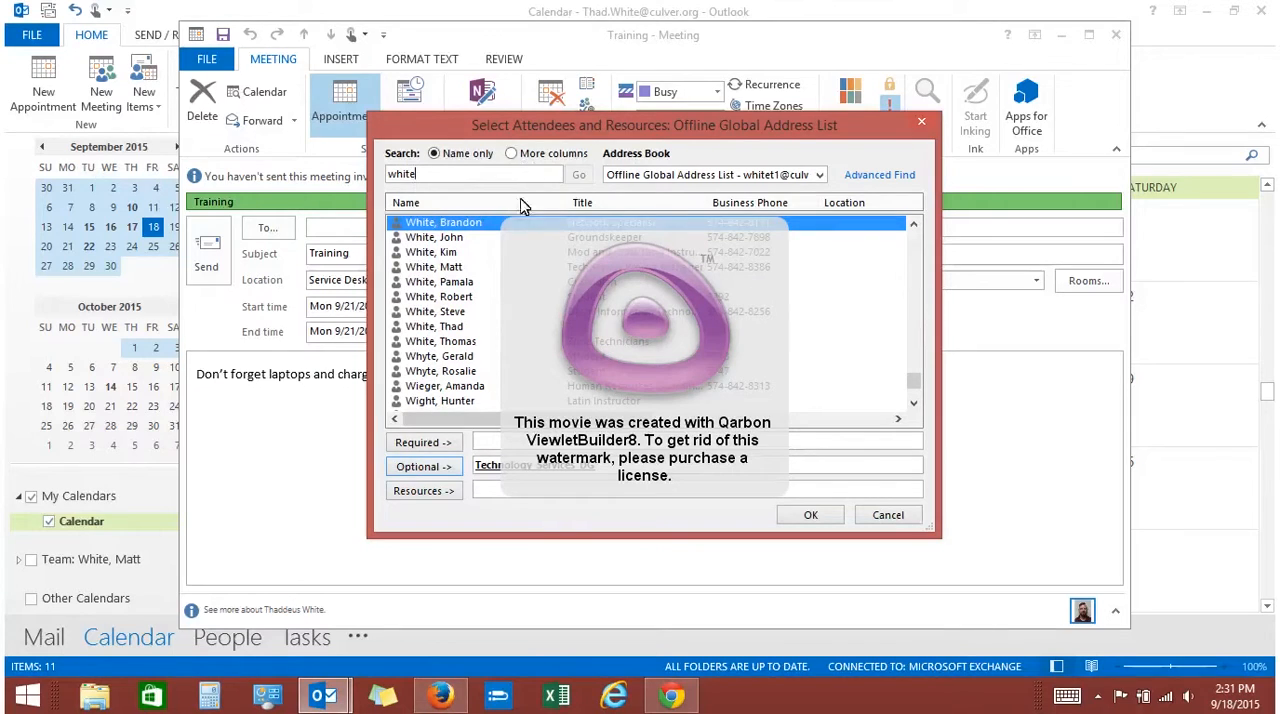
left_click(450, 268)
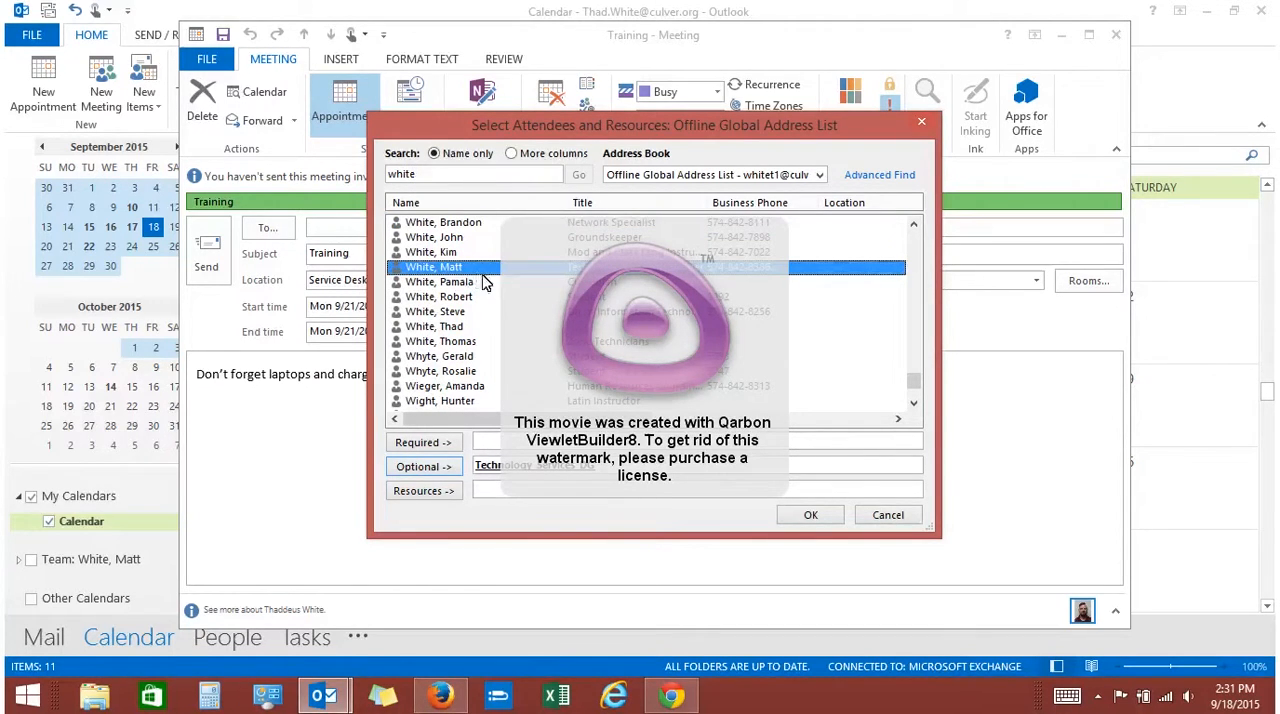
left_click(425, 443)
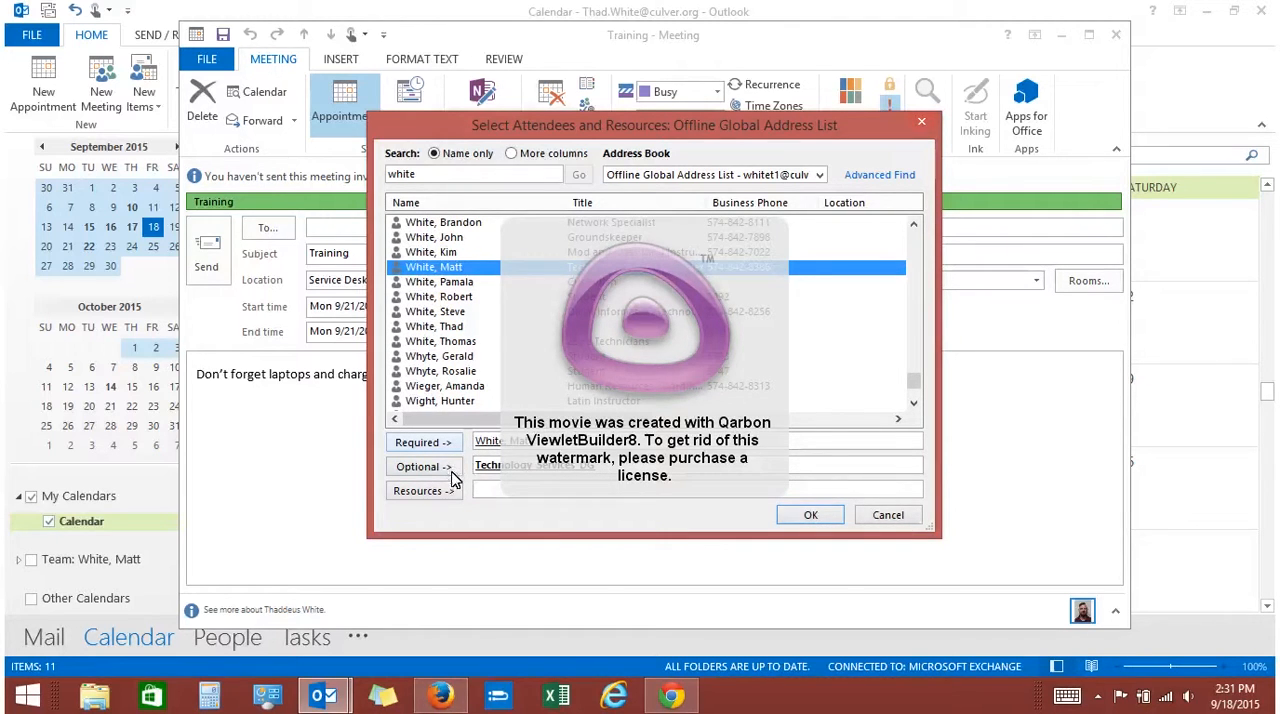
left_click(797, 517)
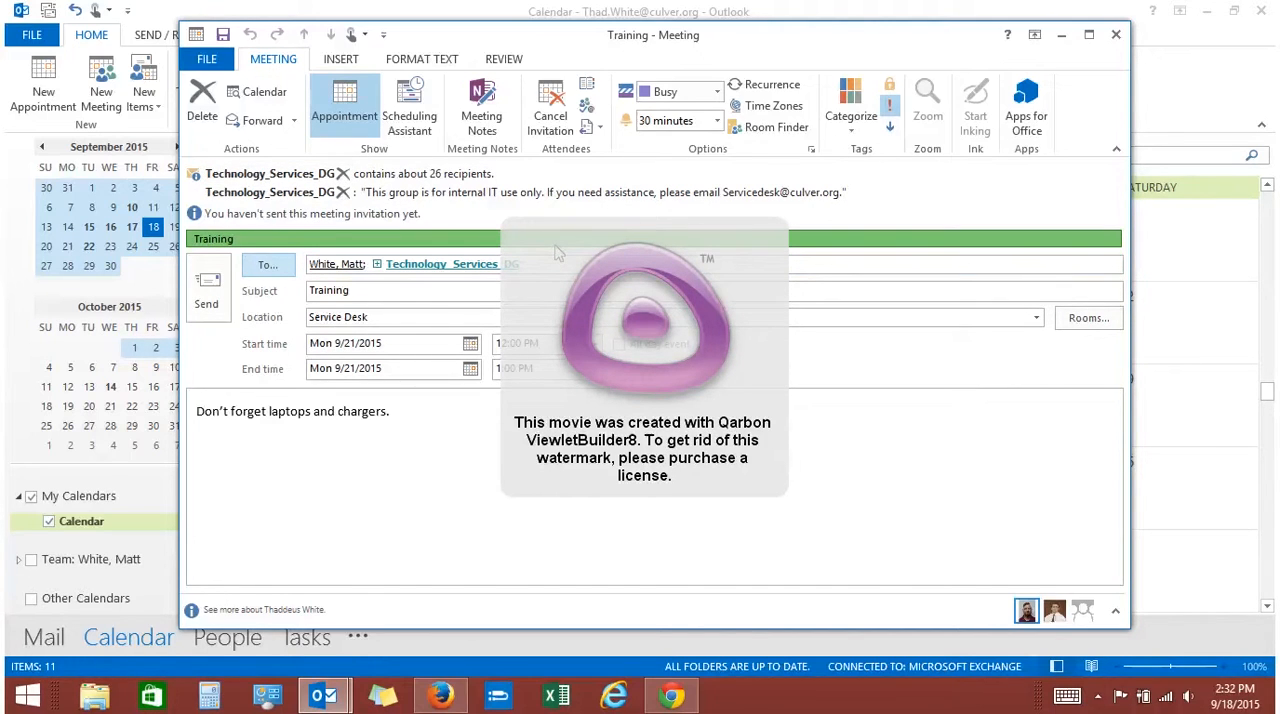
Open the Scheduling Assistant and expand the Technology_Services_DG group into its individual members
left_click(426, 103)
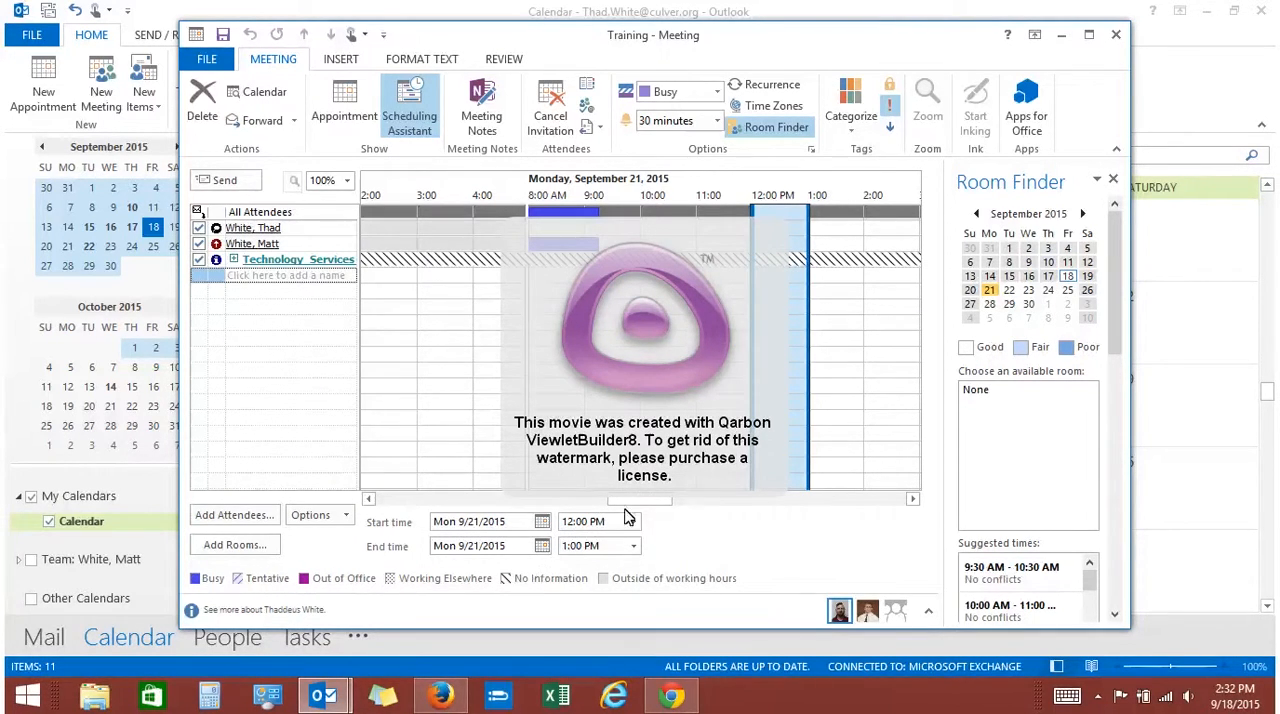
mouse_move(794, 261)
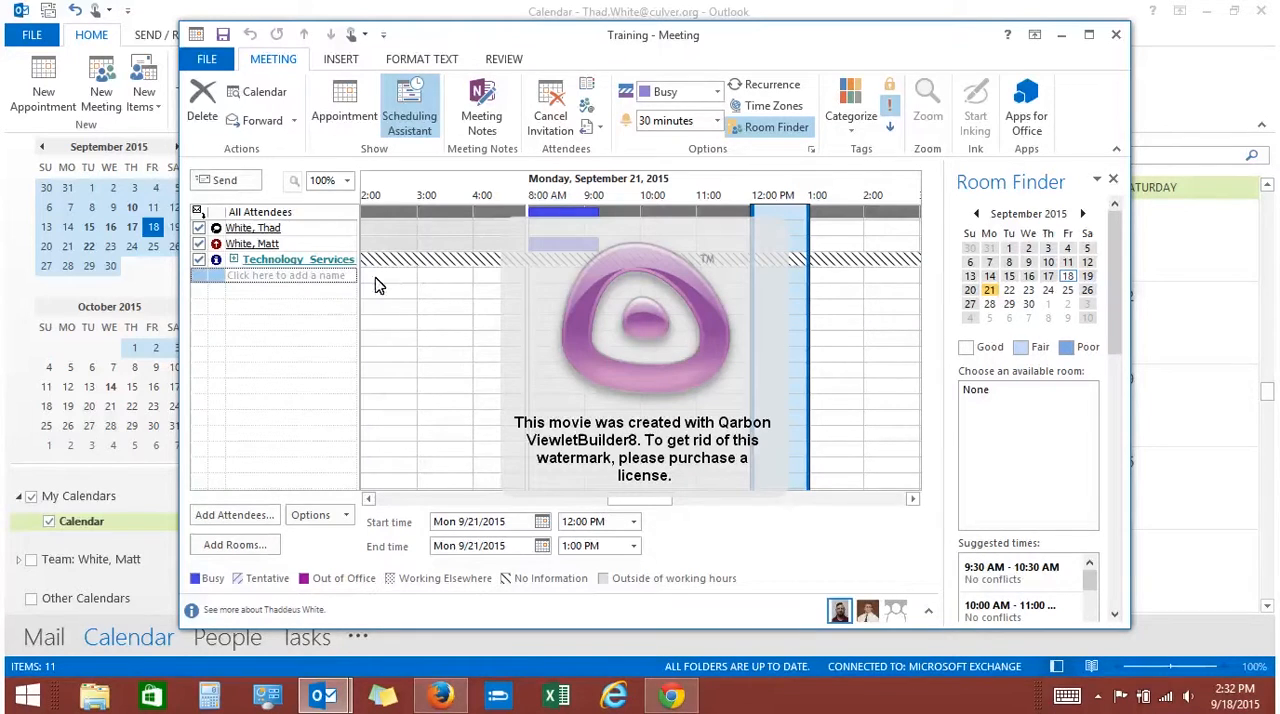
mouse_move(236, 264)
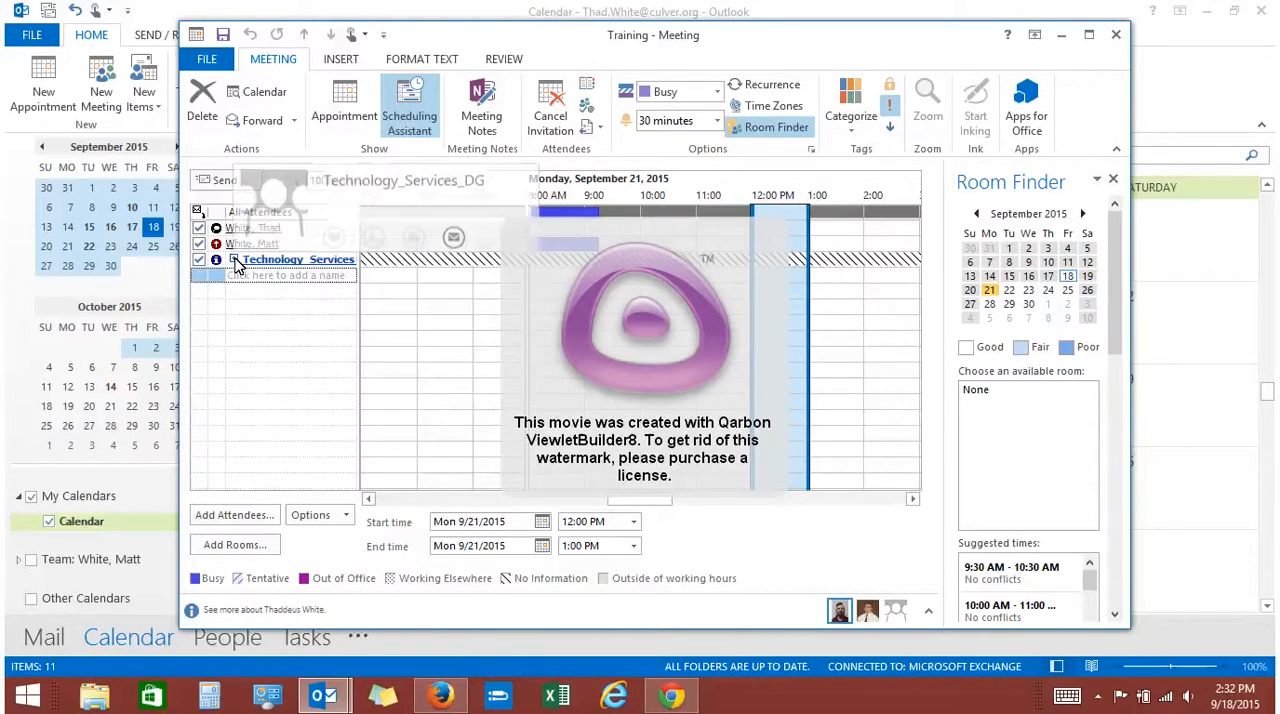
left_click(236, 262)
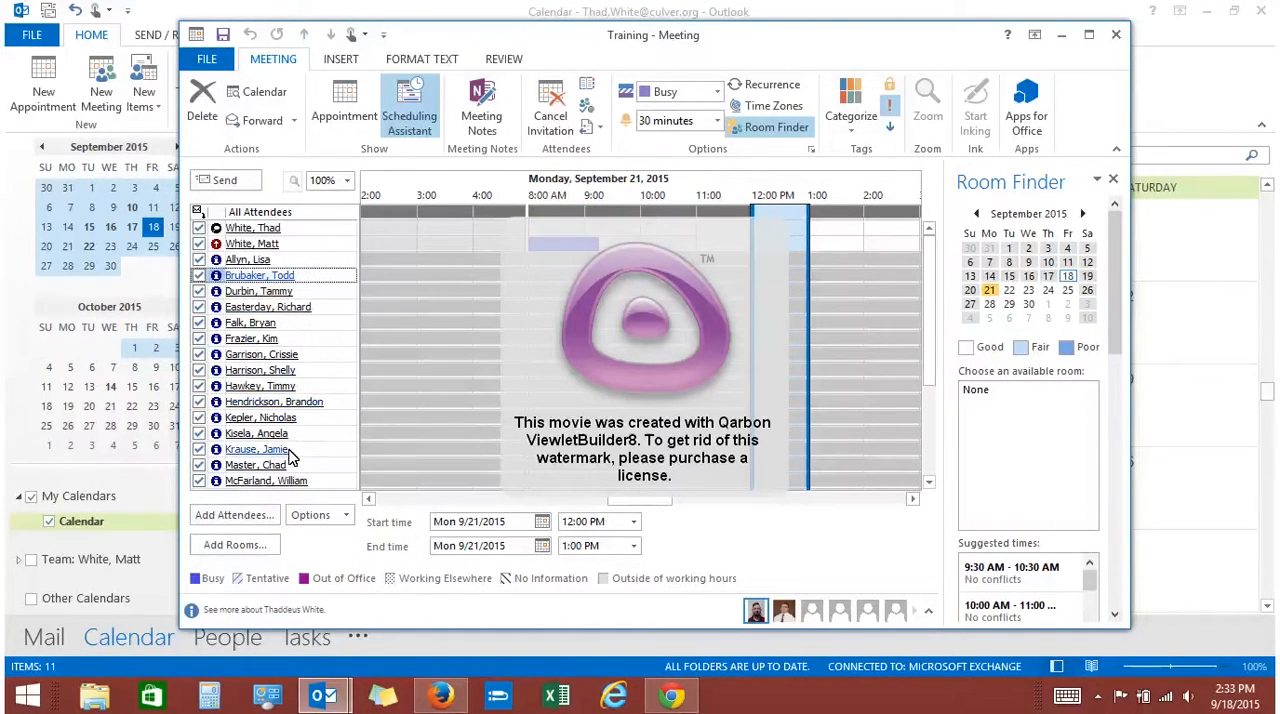
Examine the availability of the individual group members around the meeting time on Monday, September 21, 2015
mouse_move(285, 450)
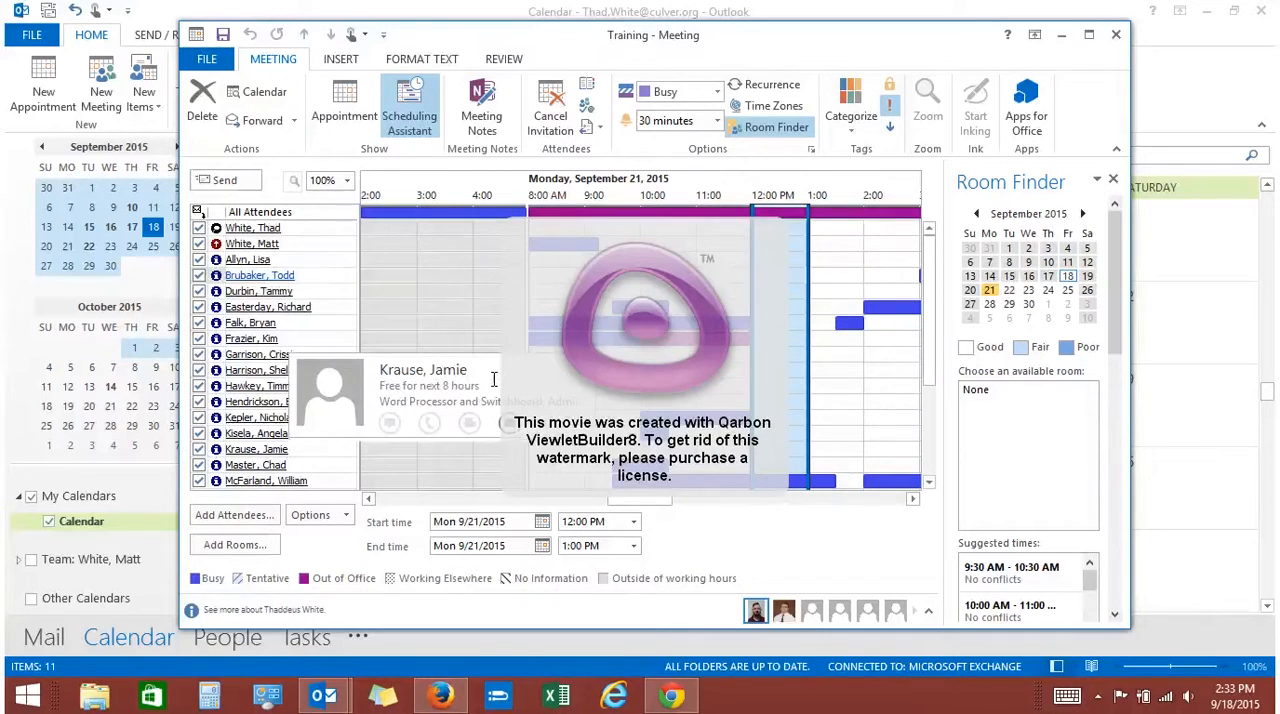
left_click(262, 276)
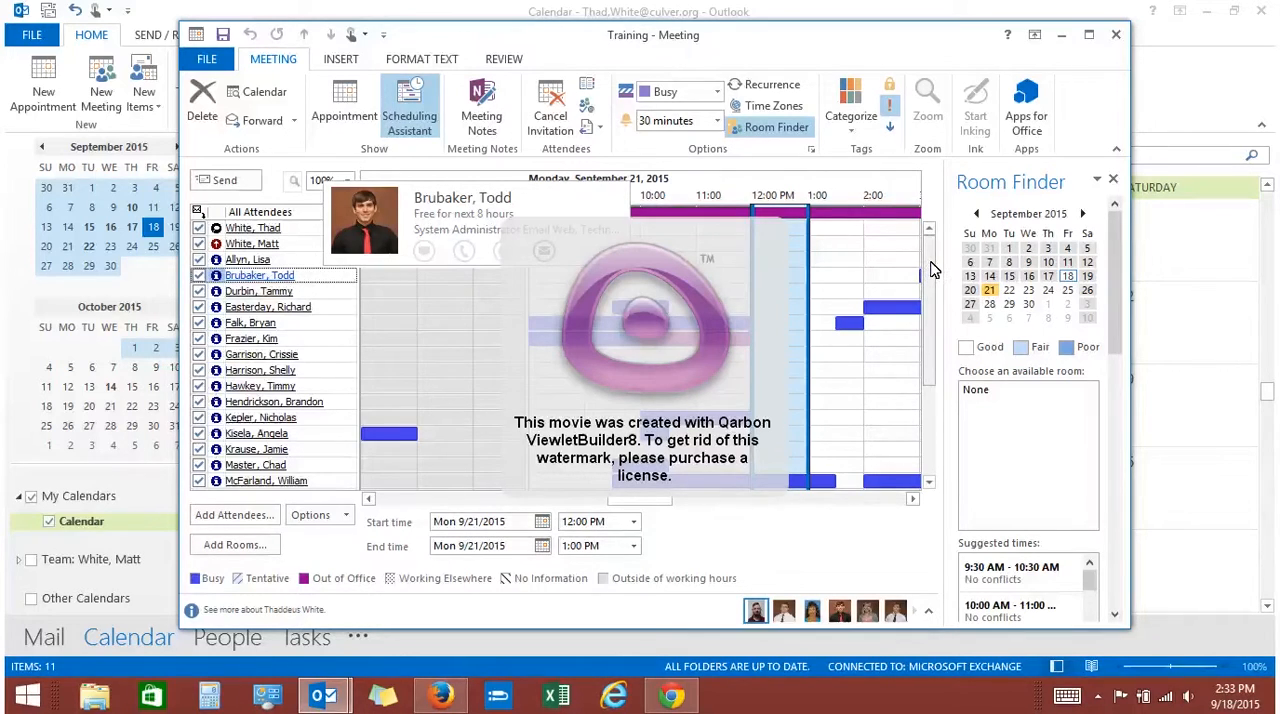
left_click_drag(930, 270, 937, 305)
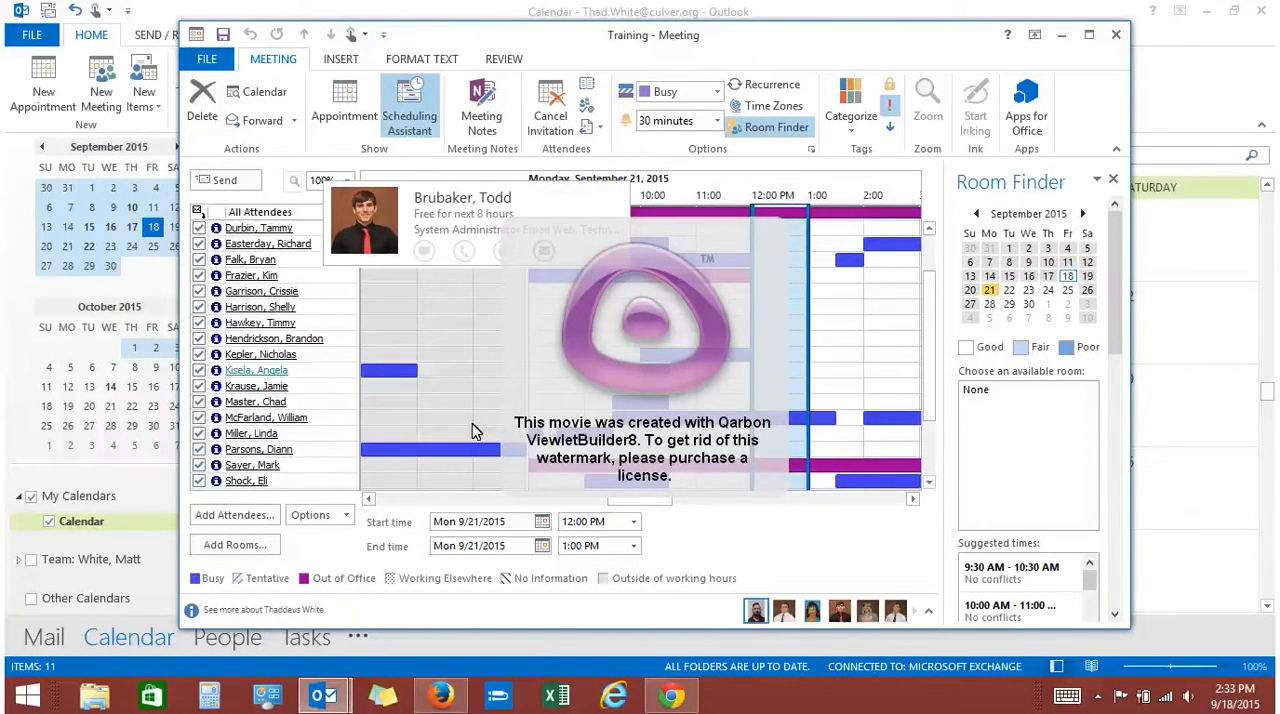
mouse_move(264, 427)
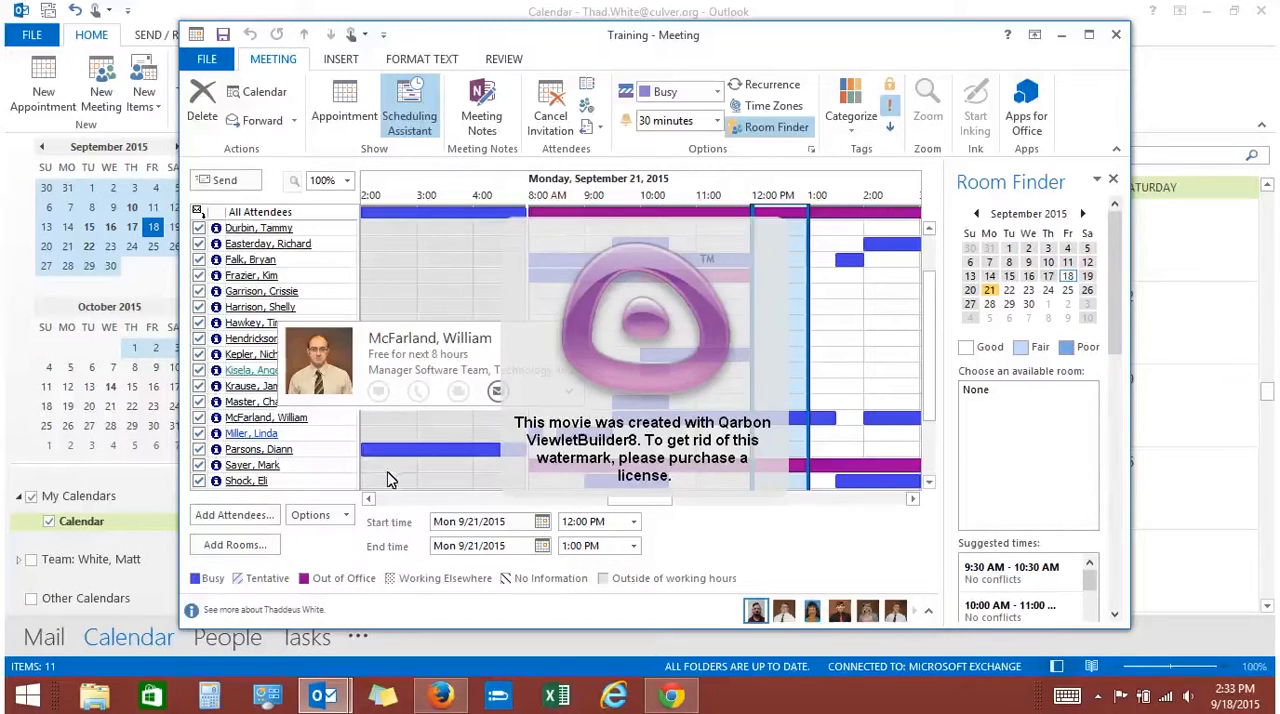
mouse_move(262, 471)
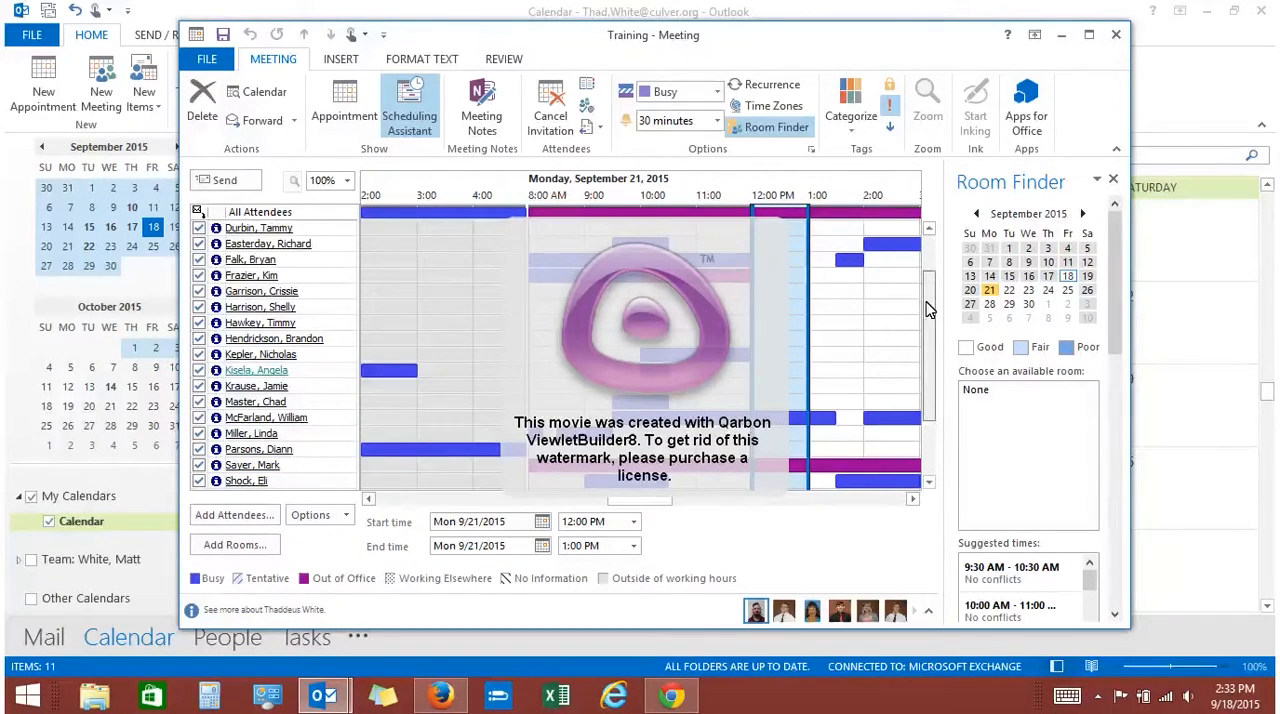
scroll(923, 378, "down", 3)
mouse_move(925, 383)
left_mouse_down()
mouse_move(933, 248)
mouse_move(935, 383)
left_mouse_up()
Move the meeting slot in the scheduling grid to 12:30 PM – 1:00 PM on Monday, September 21, 2015
left_click_drag(752, 398, 780, 398)
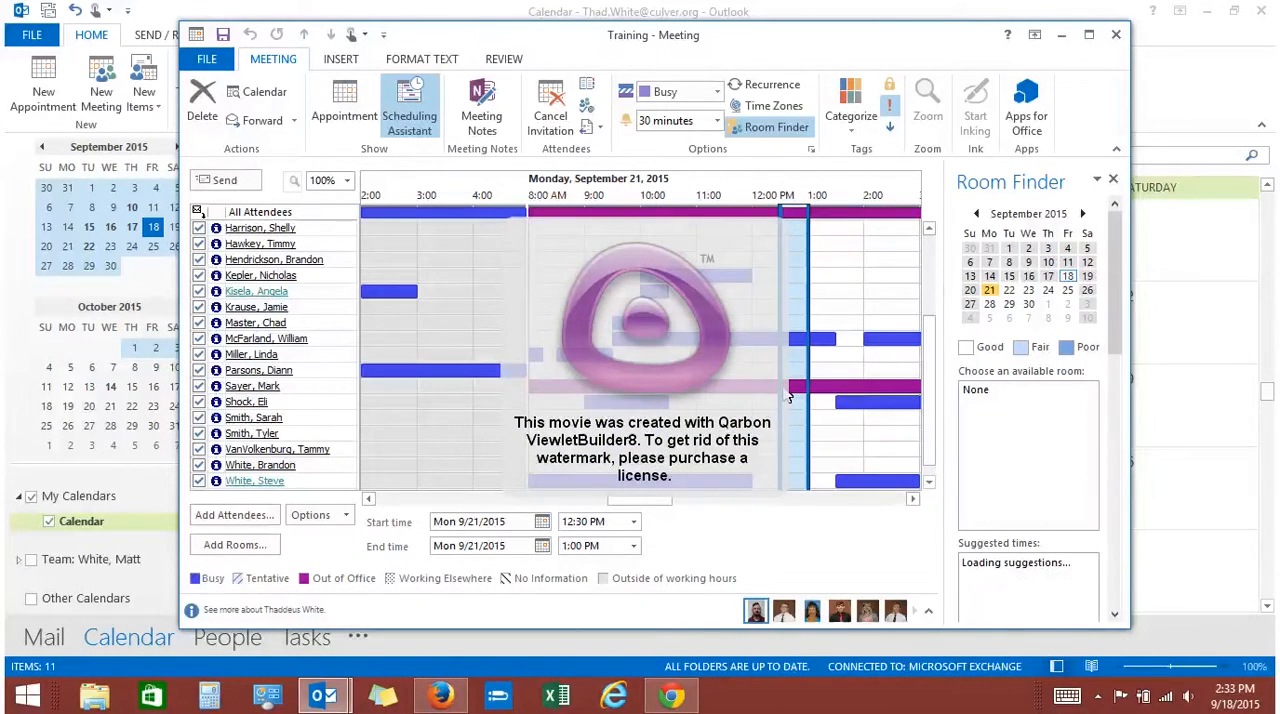
left_click(767, 394)
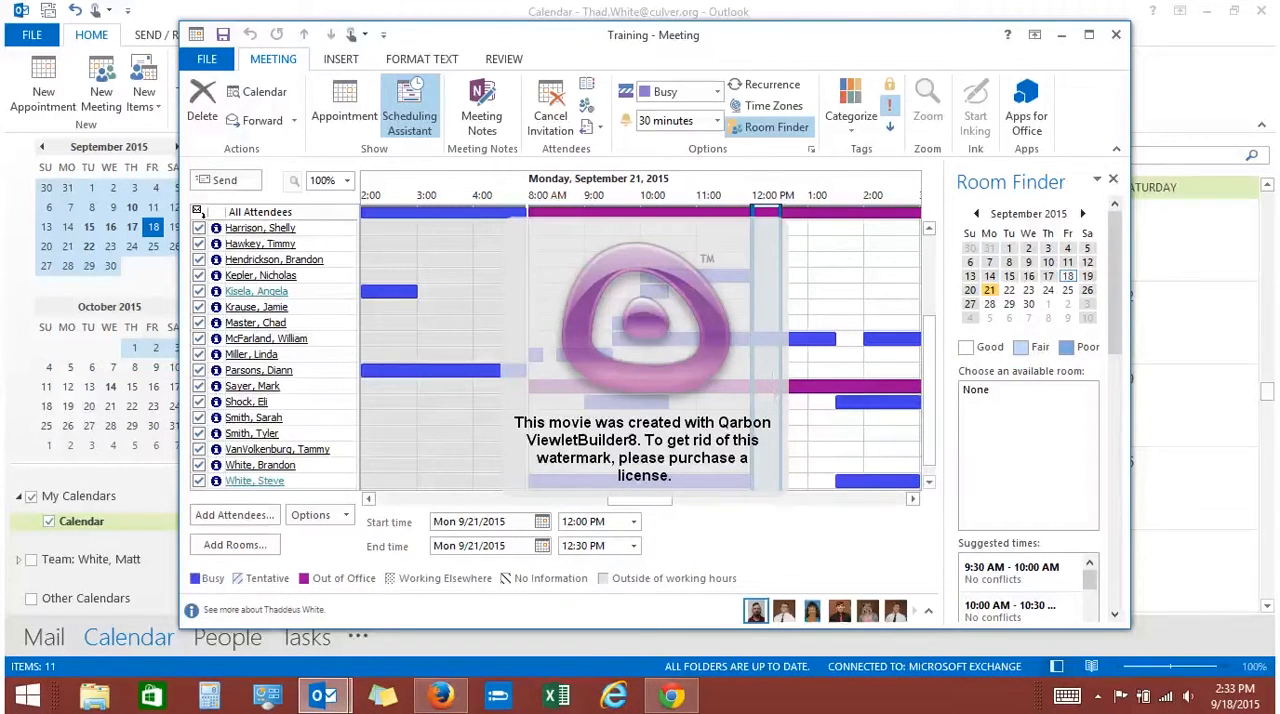
left_click(795, 352)
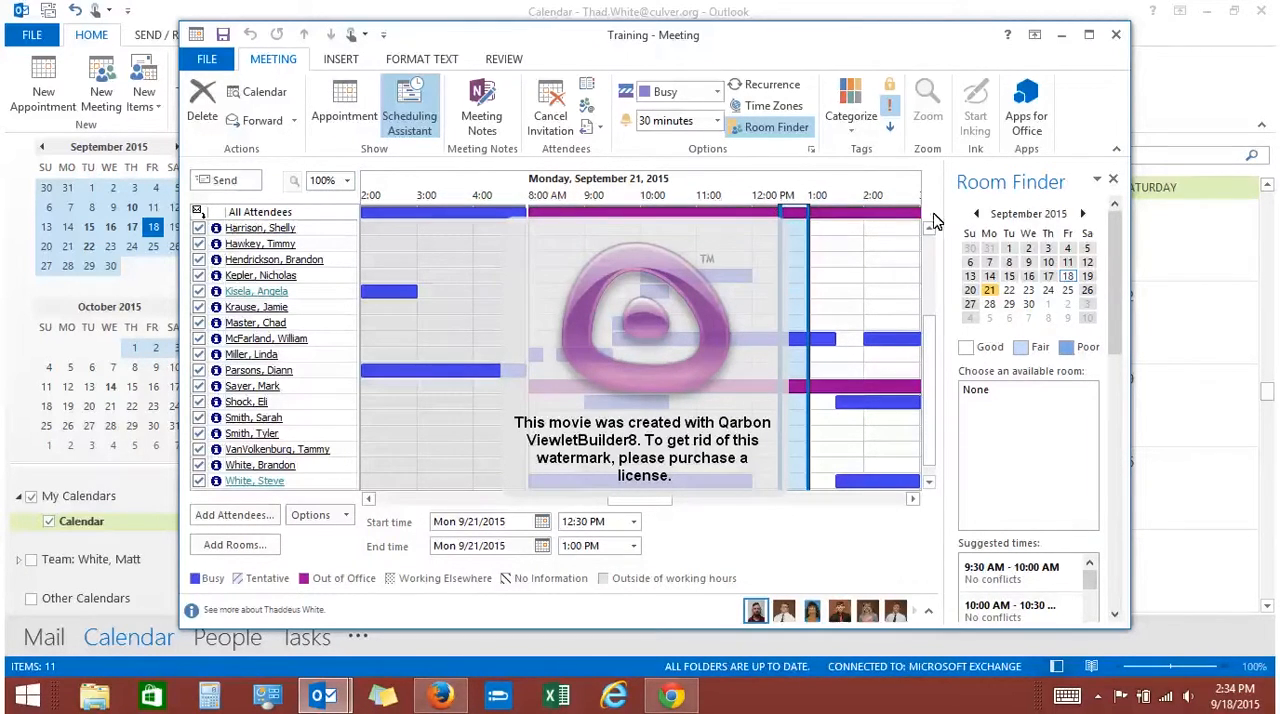
Close the Room Finder and return to the appointment details to check the expanded attendee list
left_click(1114, 179)
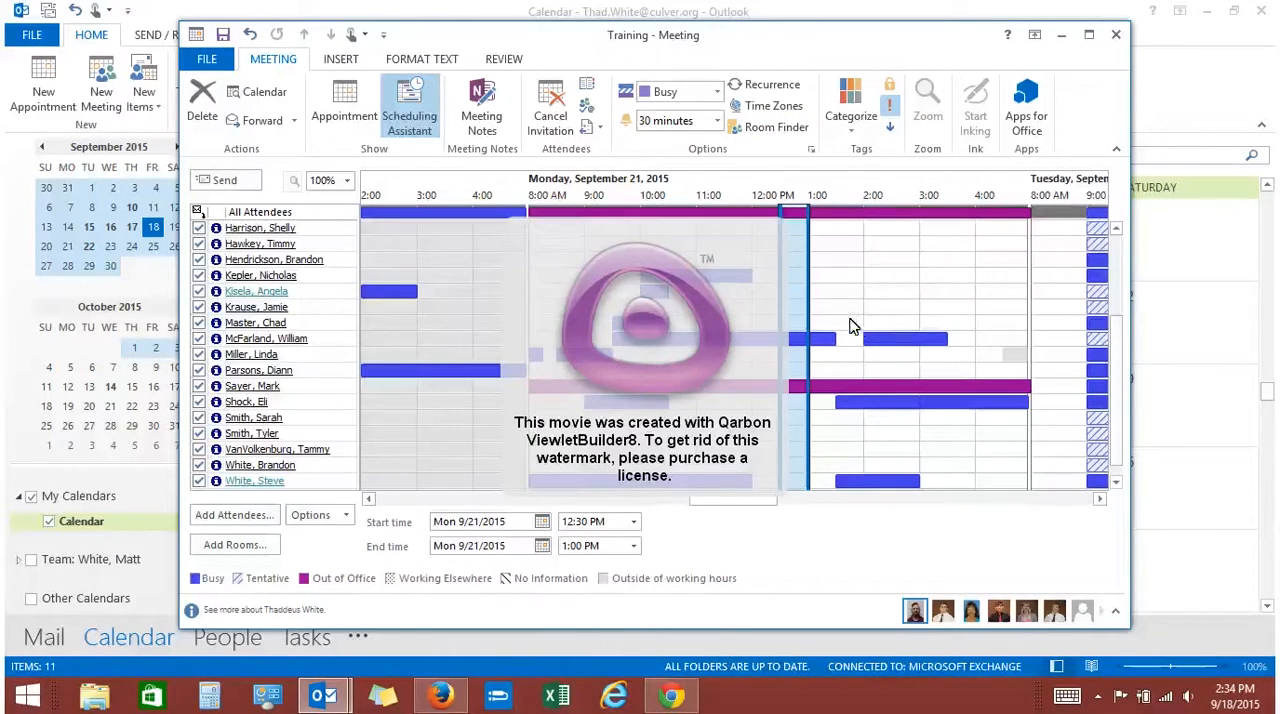
left_click(345, 115)
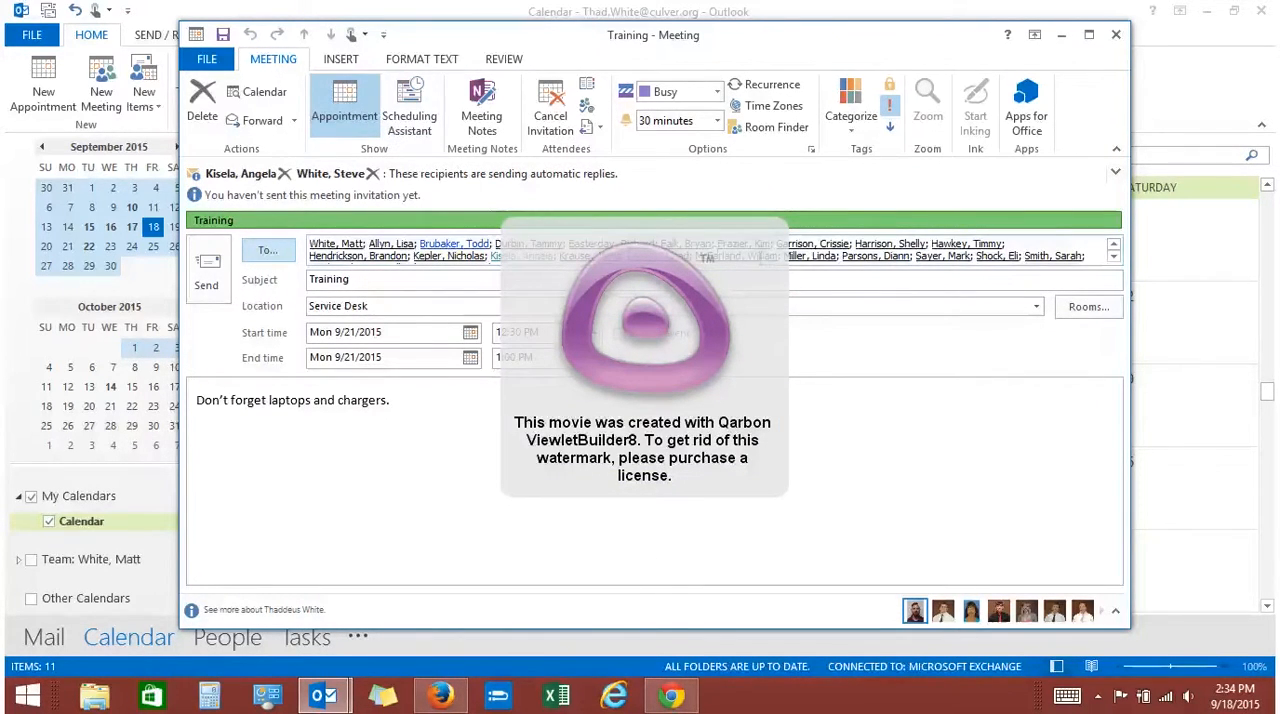
mouse_move(455, 244)
mouse_move(985, 246)
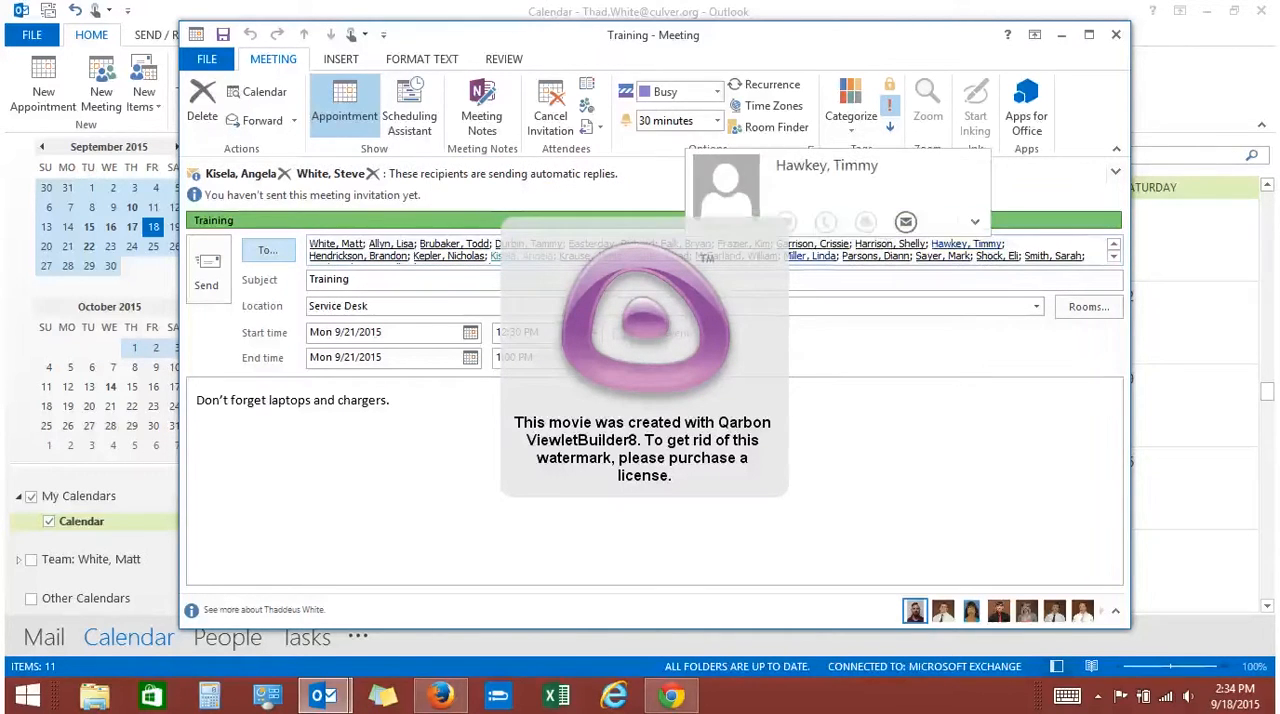